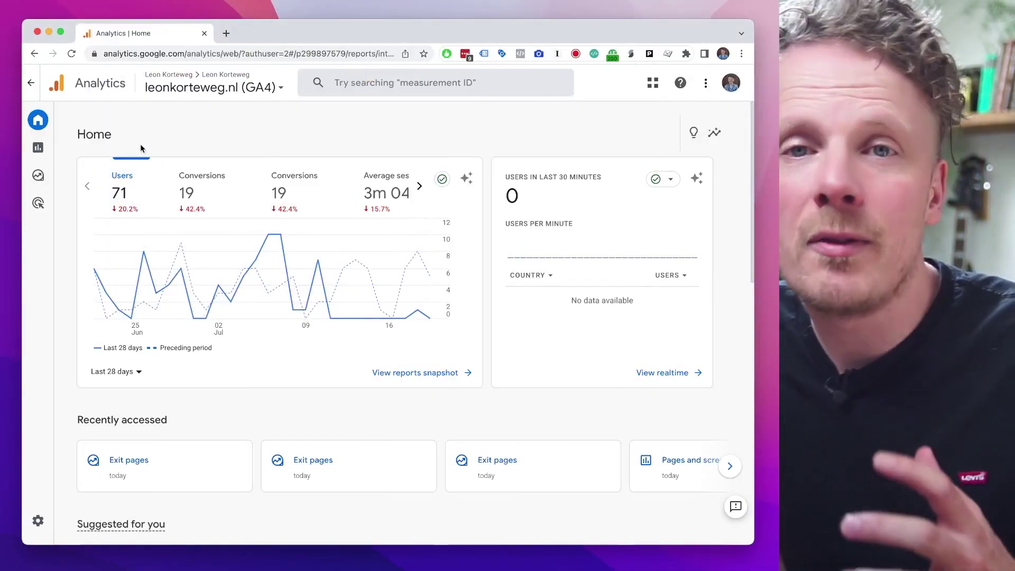
Start a new blank exploration and rename it Exit pages.
mouse_move(62, 164)
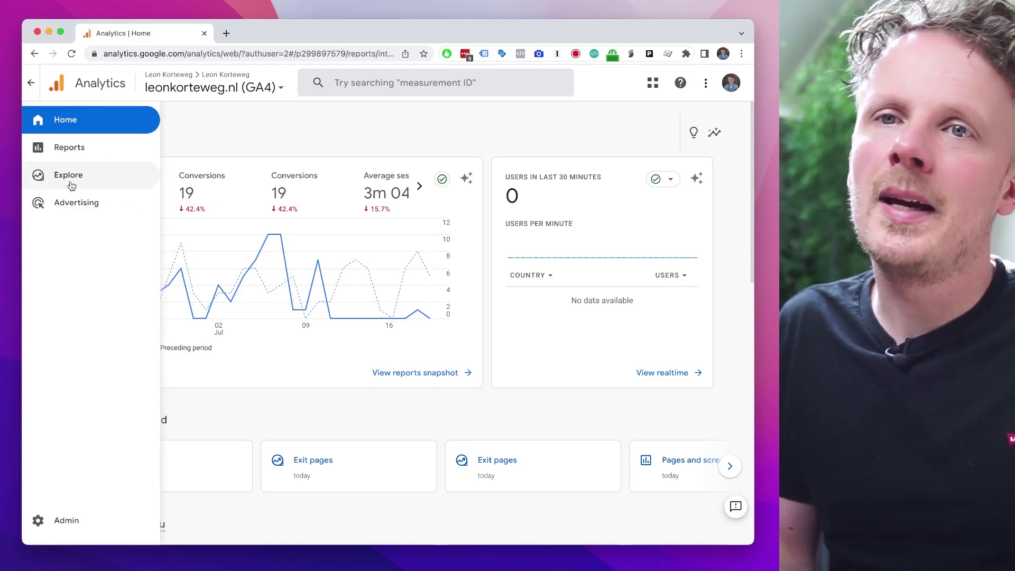
click(71, 182)
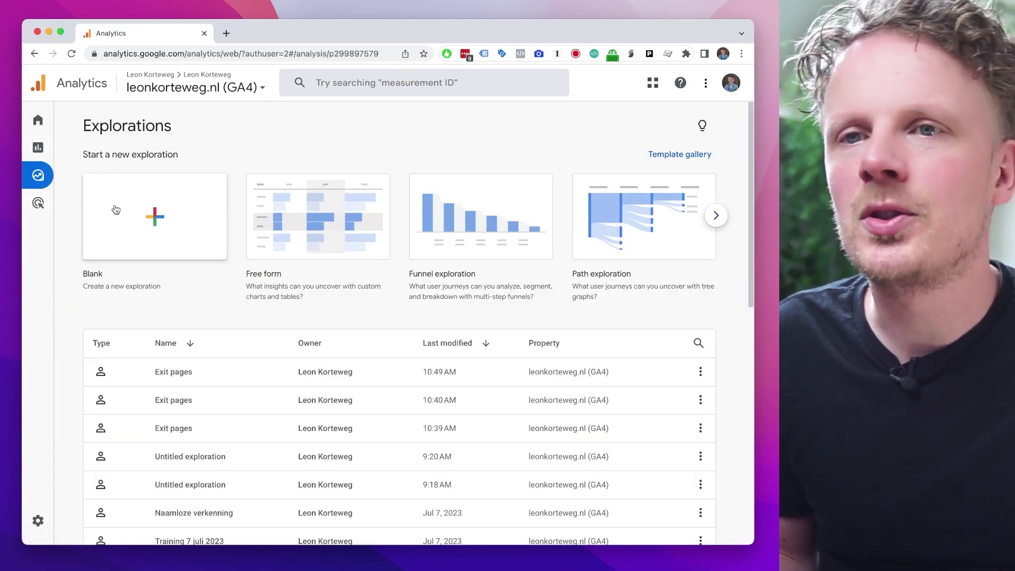
click(161, 231)
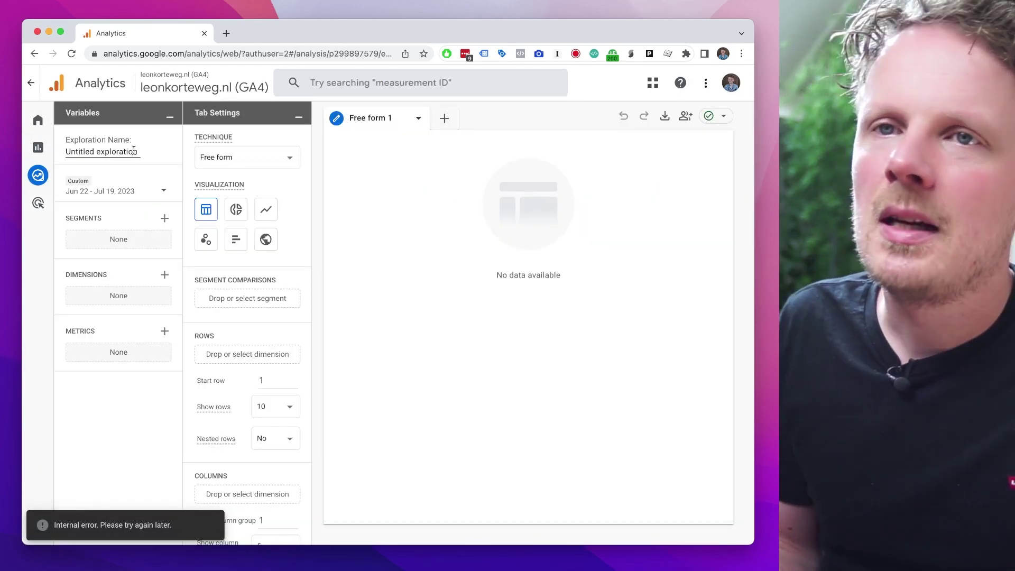
double_click(127, 151)
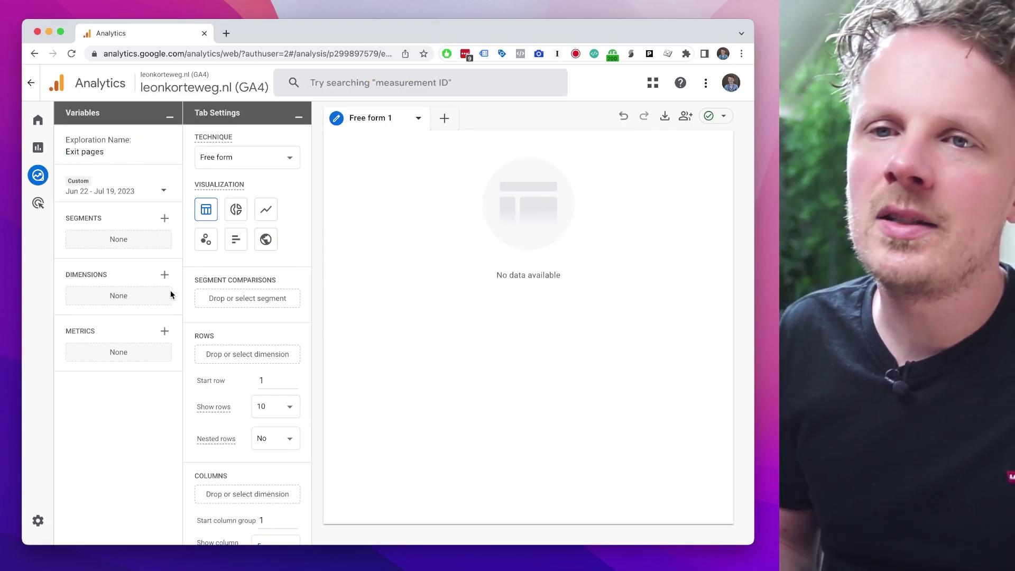
Add the Exits and Views metrics to the exploration.
click(164, 332)
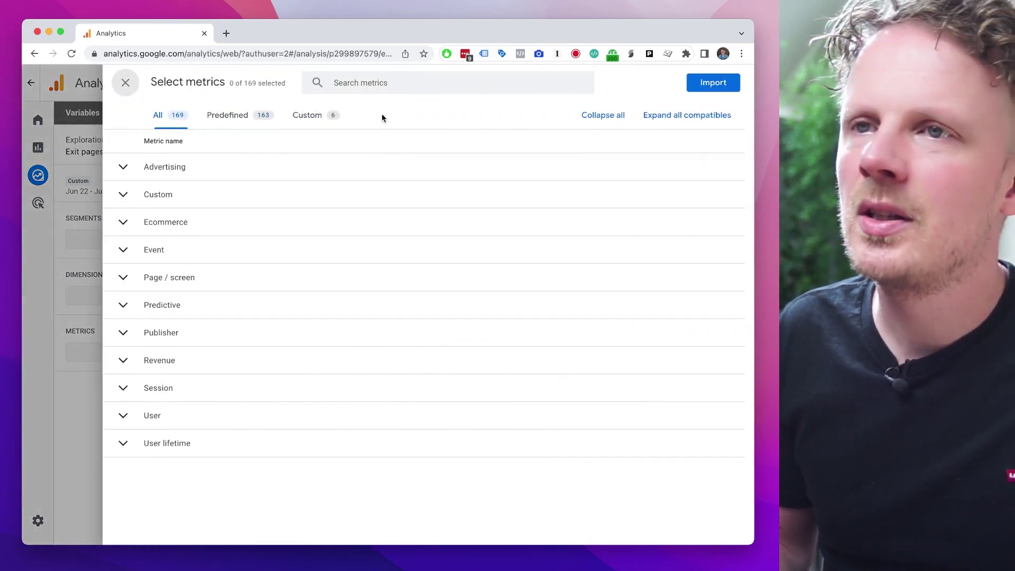
click(385, 83)
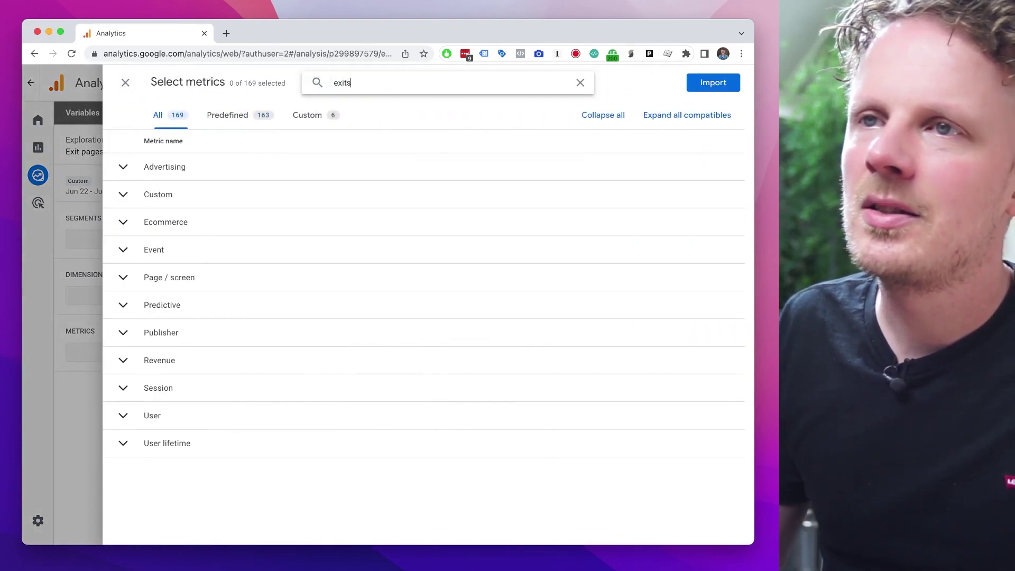
click(248, 194)
click(399, 75)
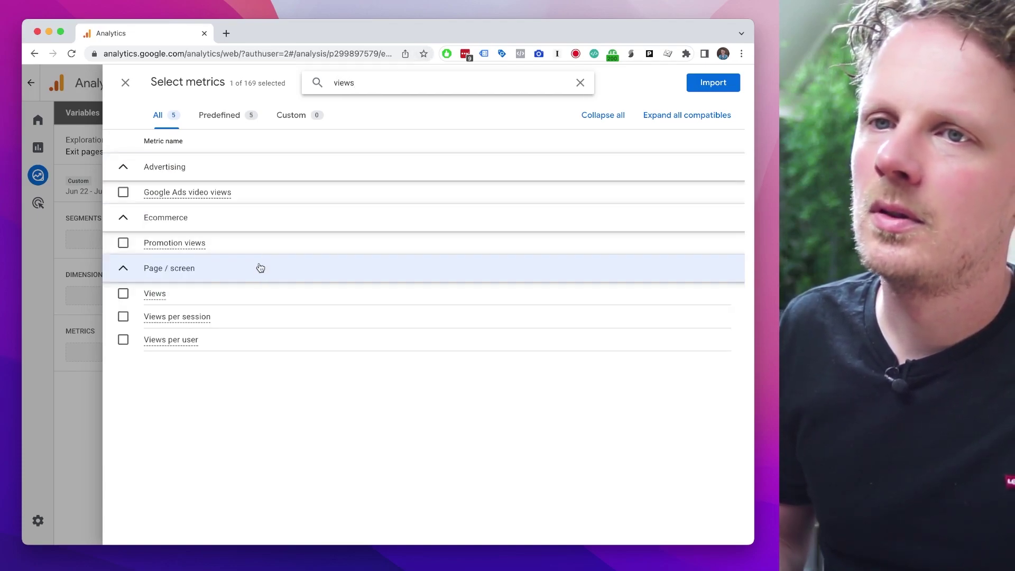
click(263, 291)
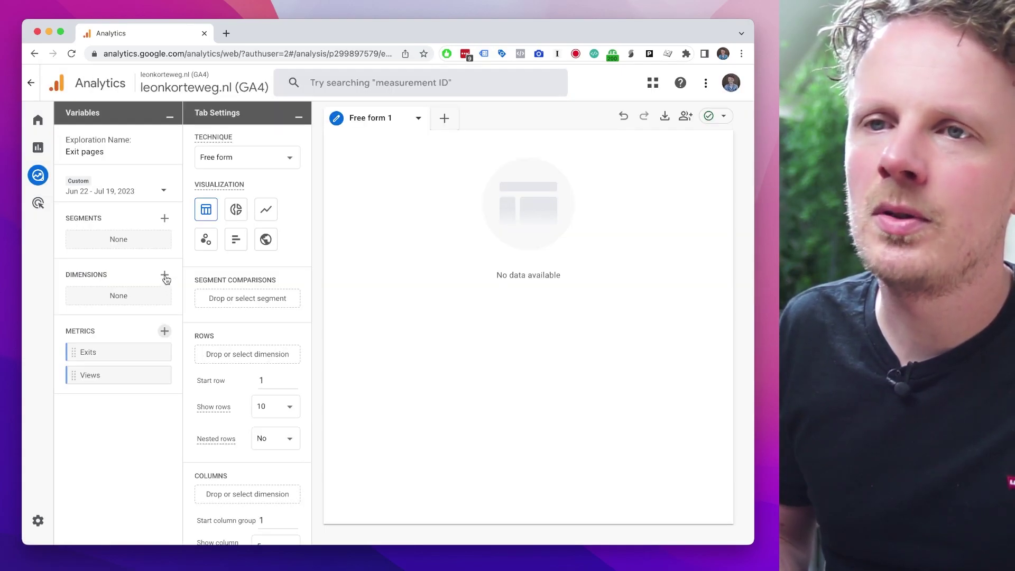
Import the Page path and screen class dimension.
click(164, 276)
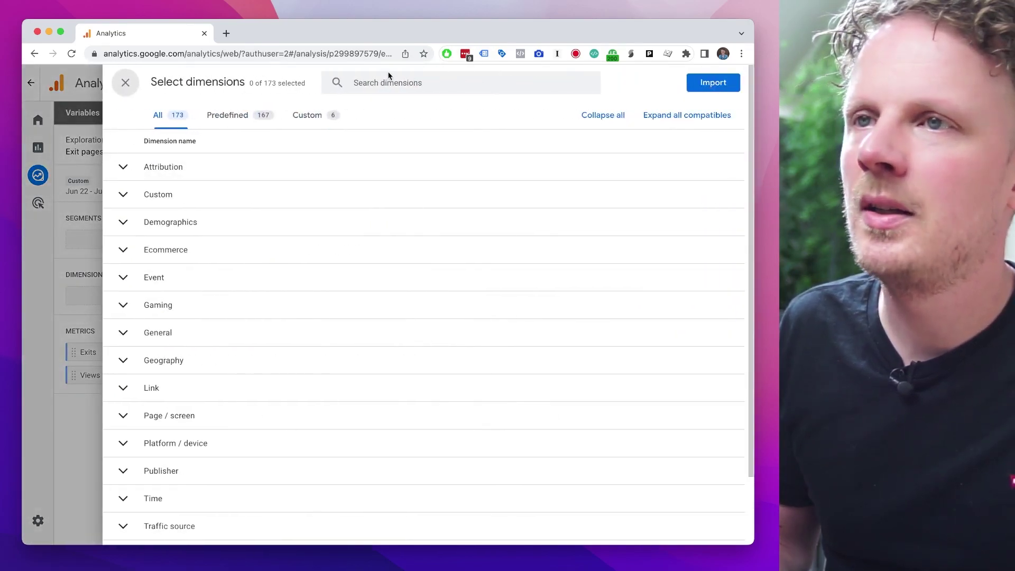
click(391, 83)
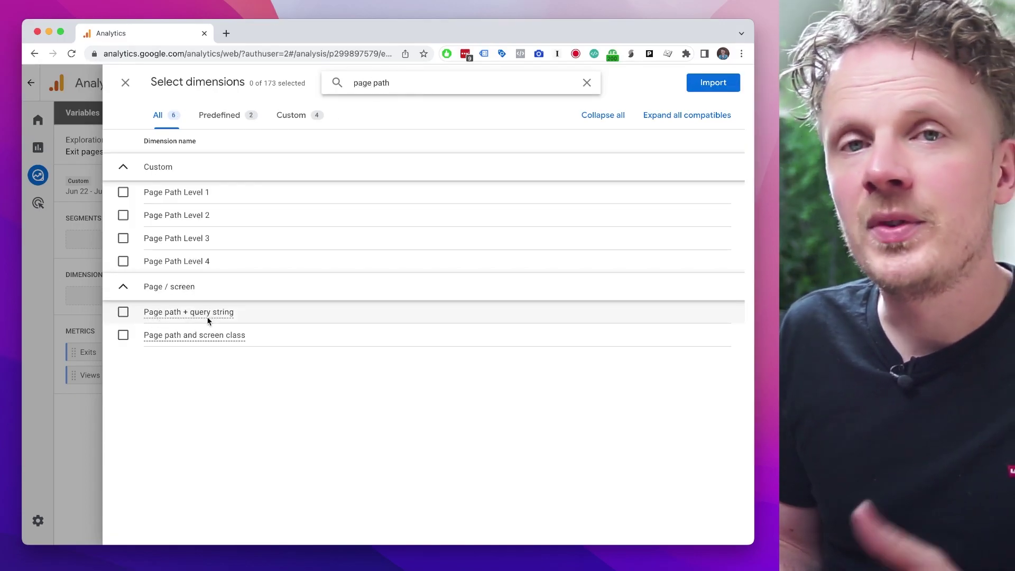
click(123, 336)
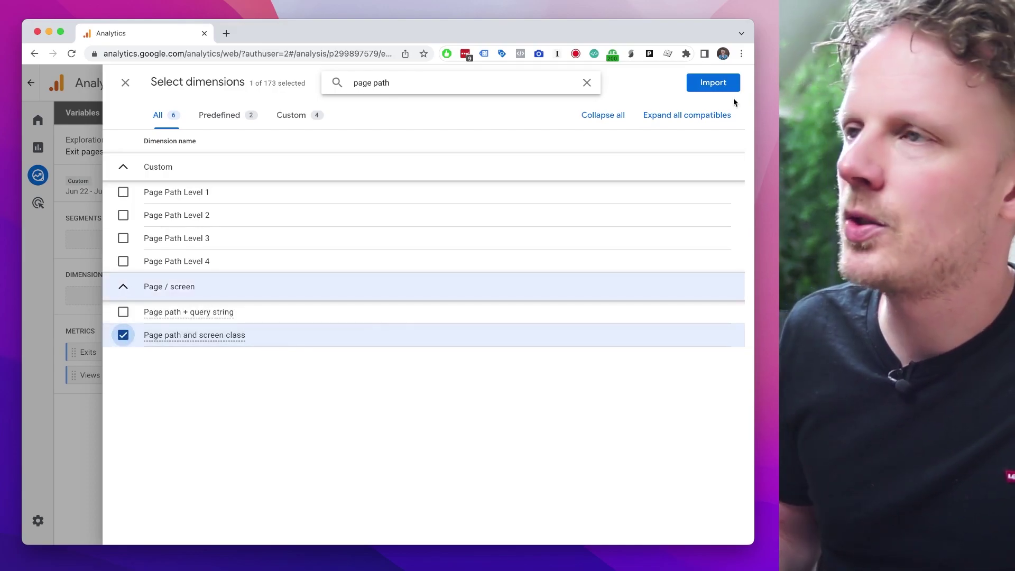
click(729, 83)
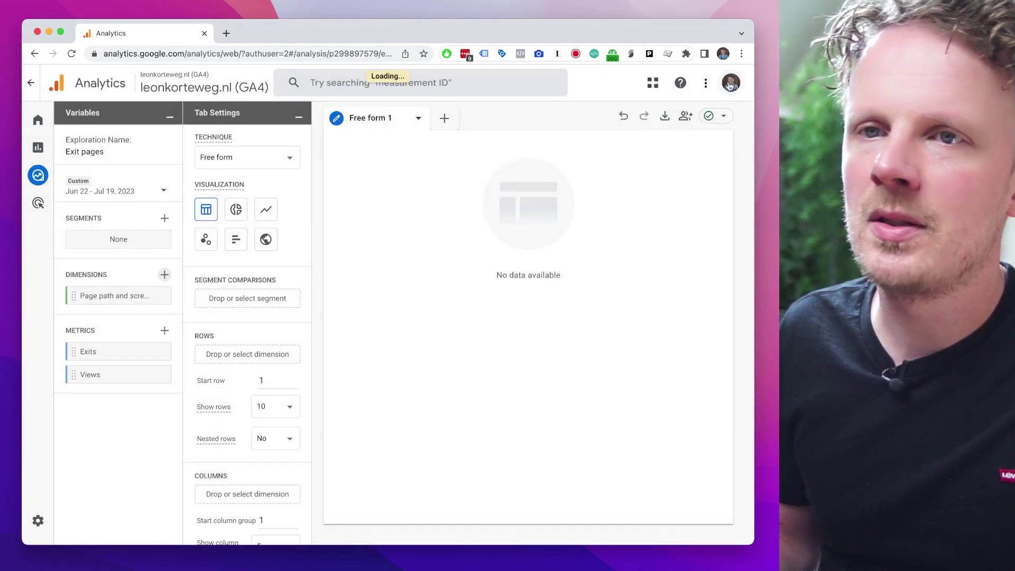
Set the exploration's date range to start on May 20, 2022 and apply it.
click(152, 194)
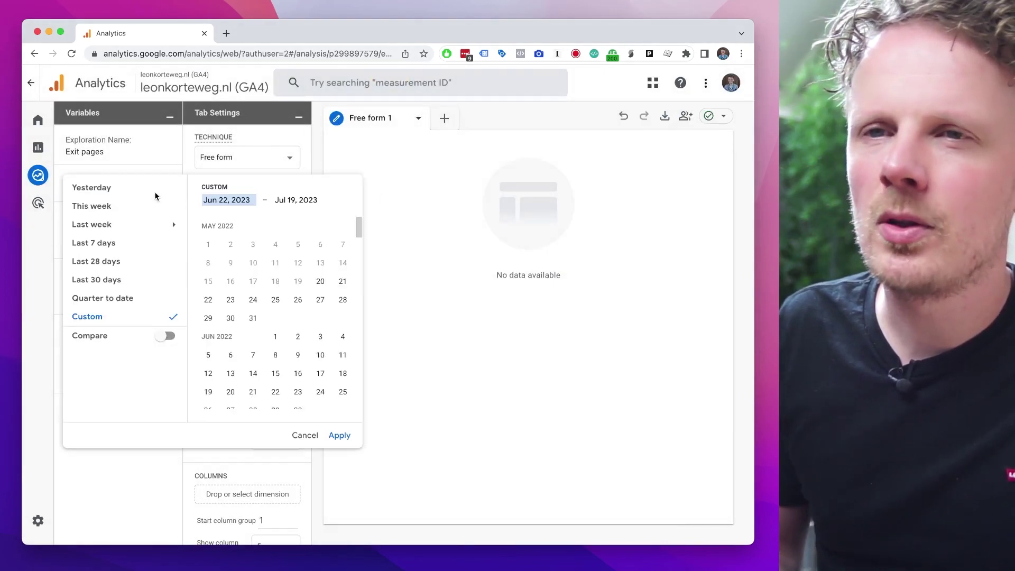
drag(357, 417, 359, 244)
click(323, 303)
click(338, 444)
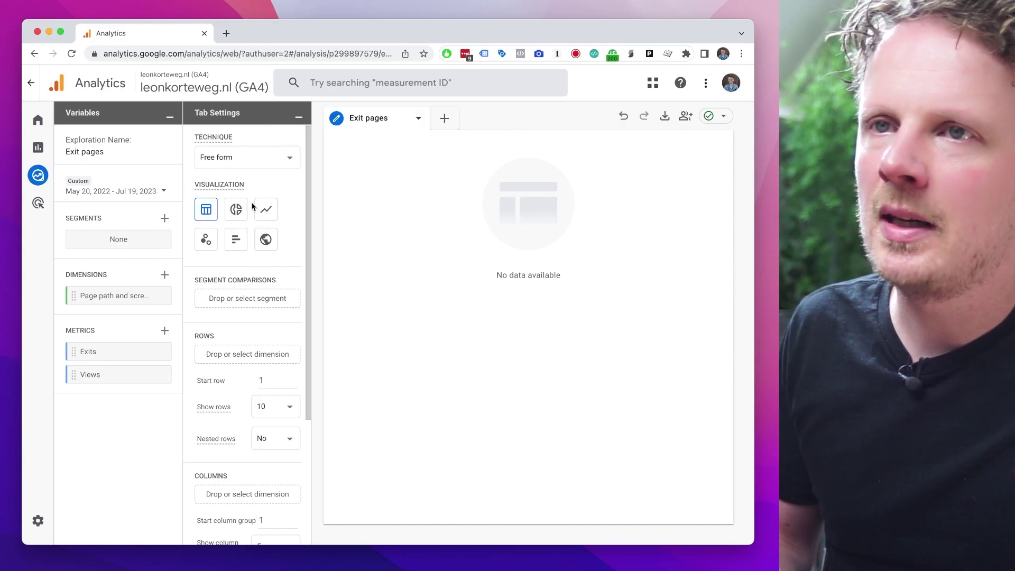
Put Exits and Views in the table values and Page path and screen class in rows.
drag(309, 179, 291, 301)
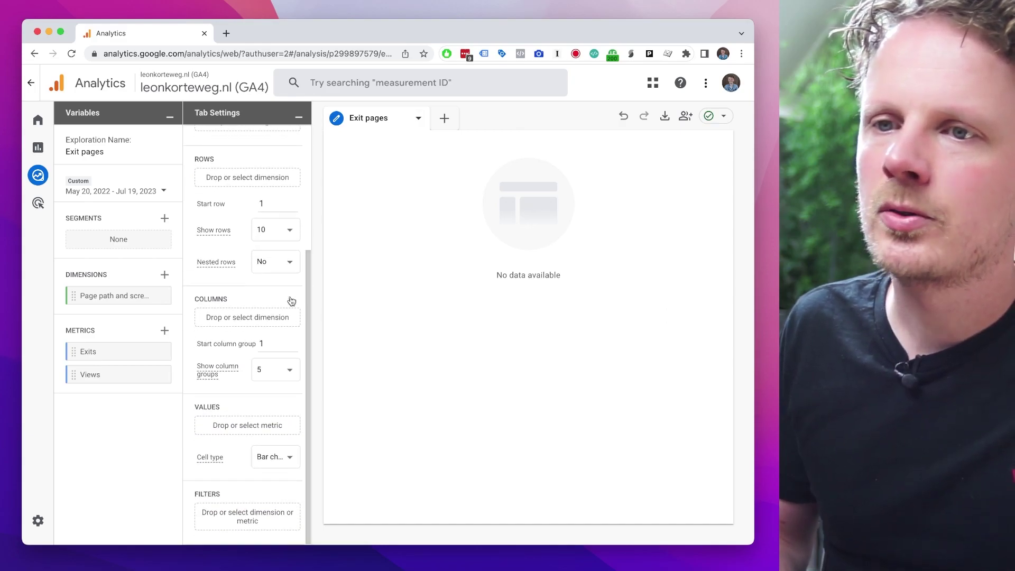
click(223, 428)
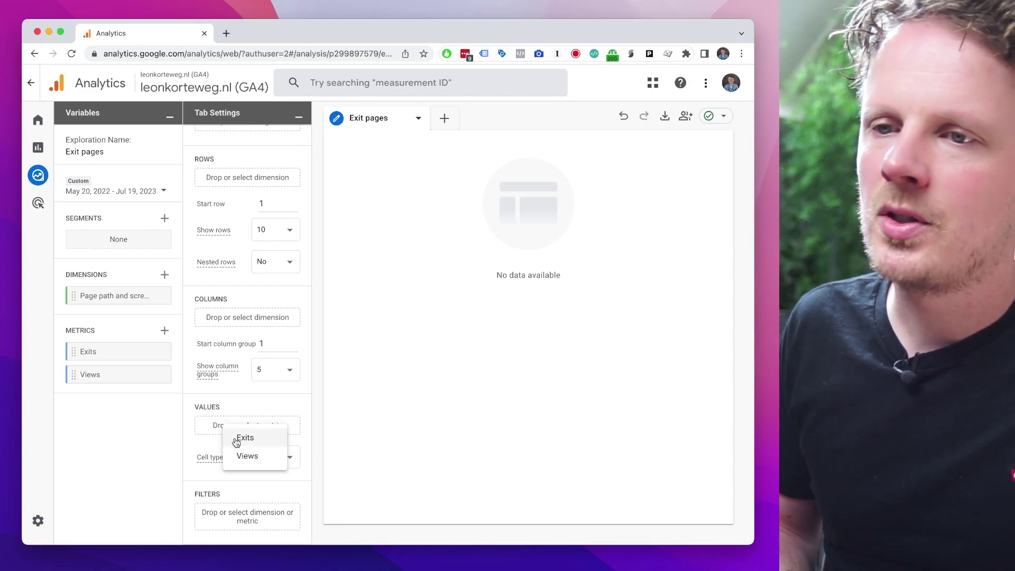
click(244, 439)
click(249, 427)
click(255, 438)
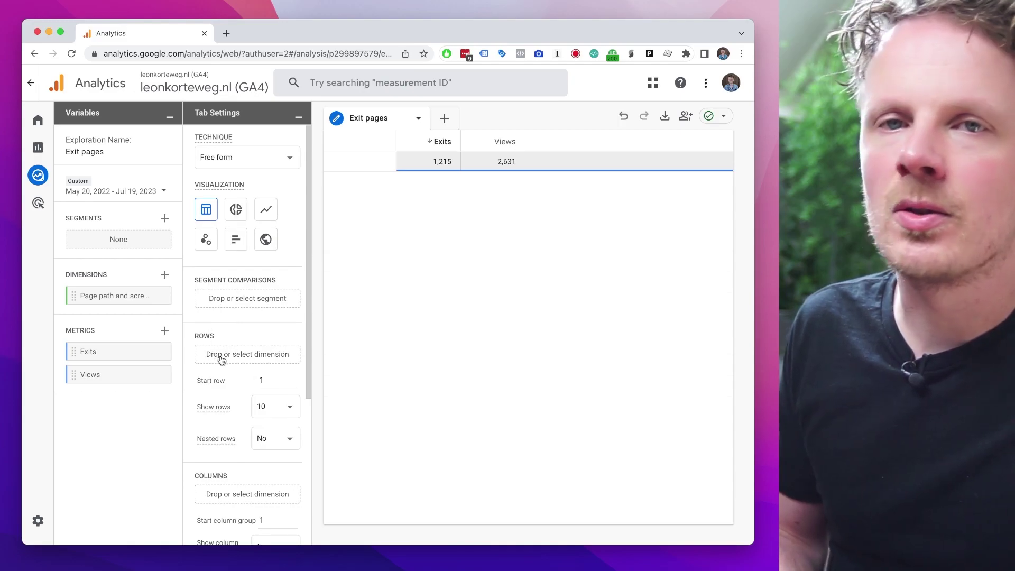
click(226, 361)
click(267, 371)
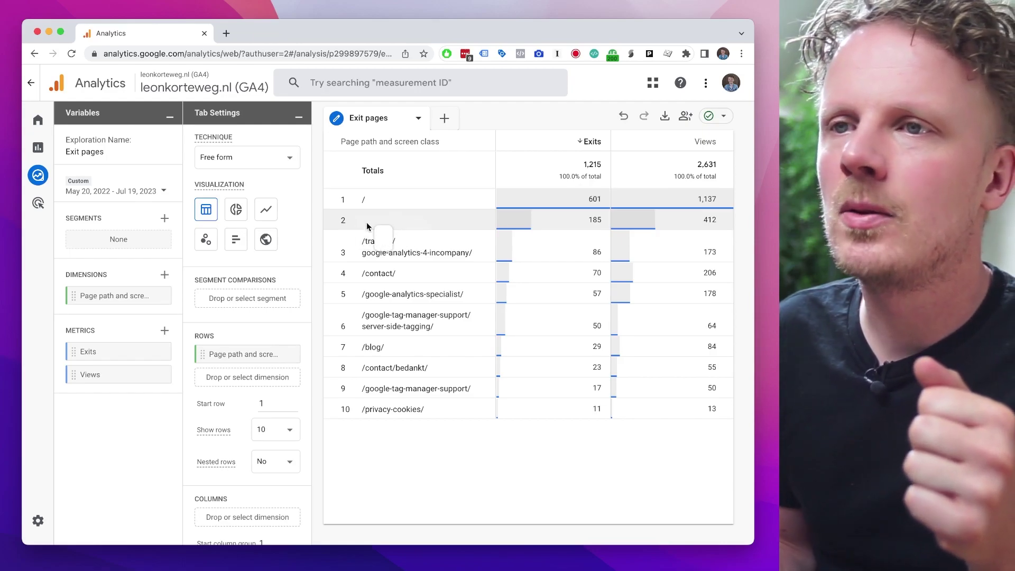
Move the start date to Sep 1, 2022 and show 100 rows.
click(164, 192)
click(320, 318)
click(339, 443)
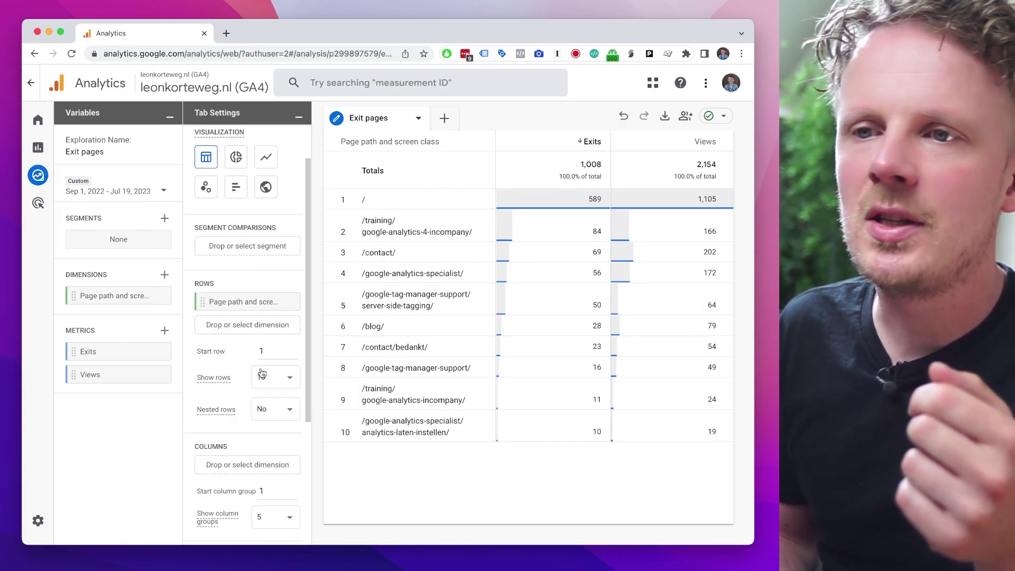
click(262, 373)
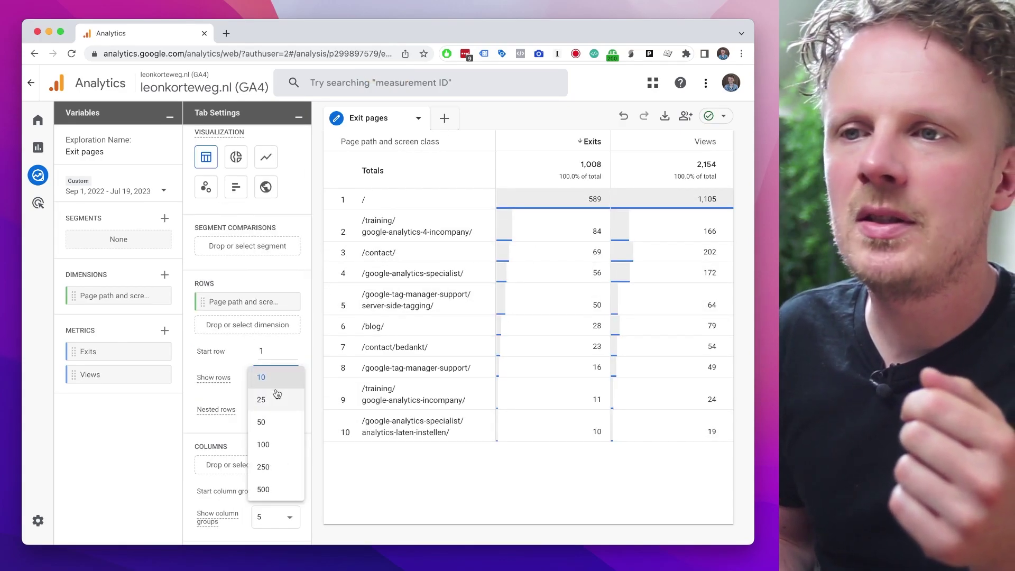
click(277, 445)
scroll(275, 338, up, 2)
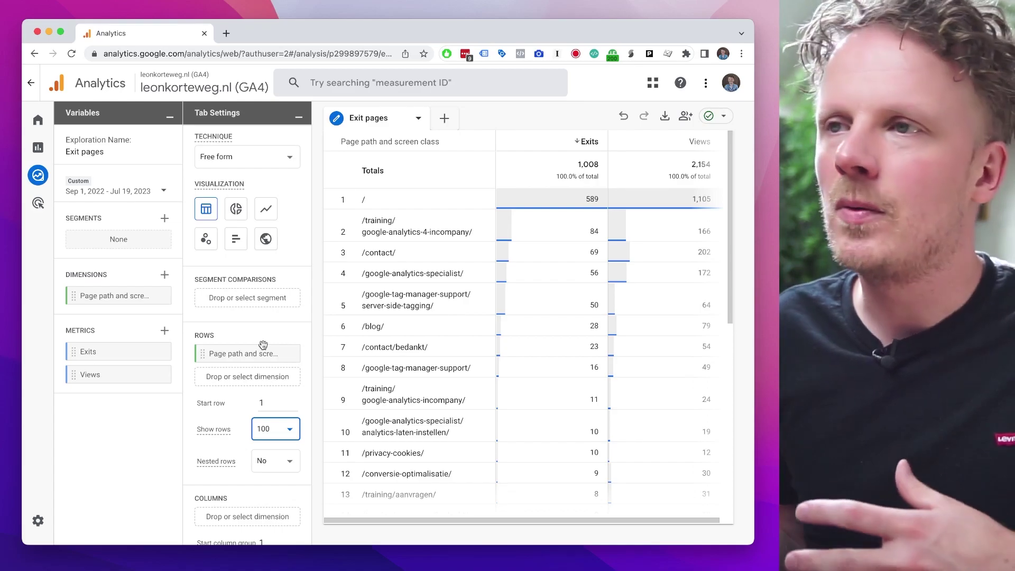
Build a user segment excluding users who fired contact_form_submit.
click(164, 220)
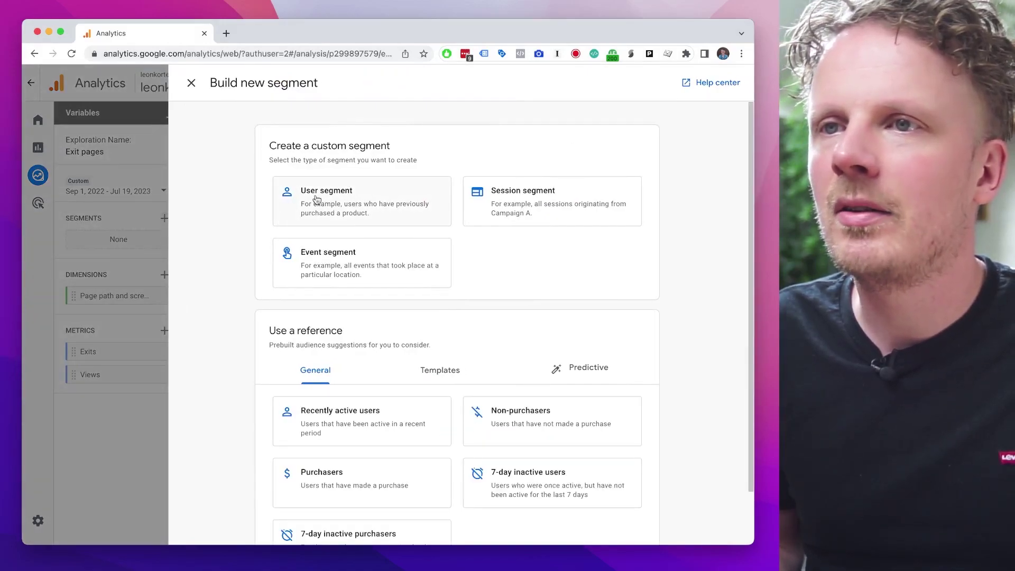
click(338, 207)
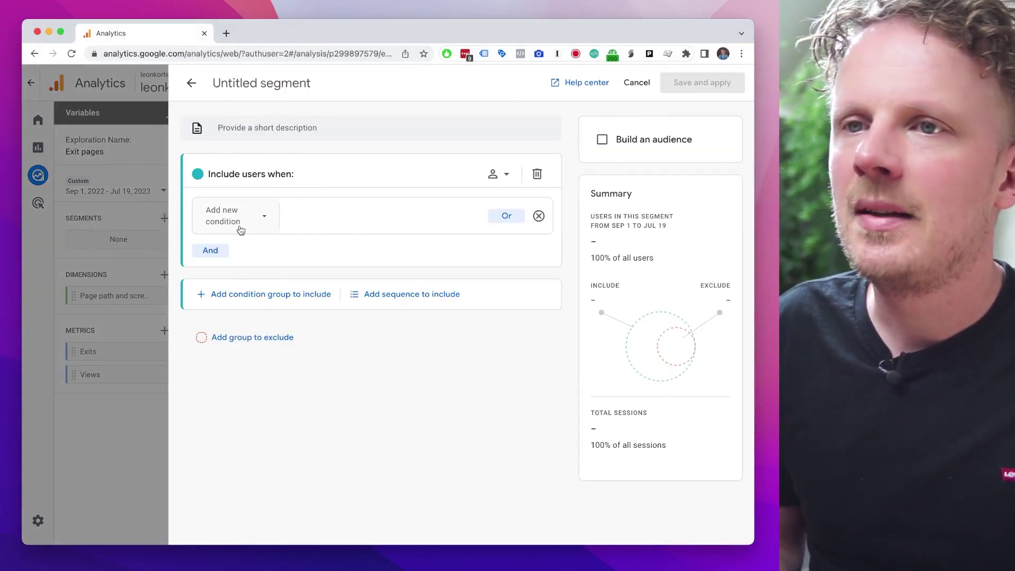
click(537, 174)
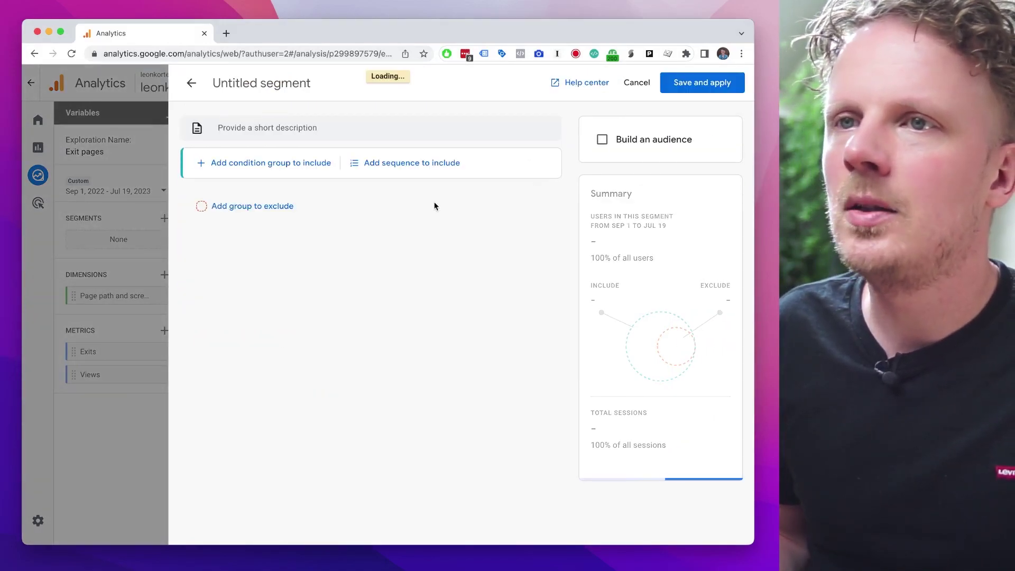
click(249, 207)
click(265, 296)
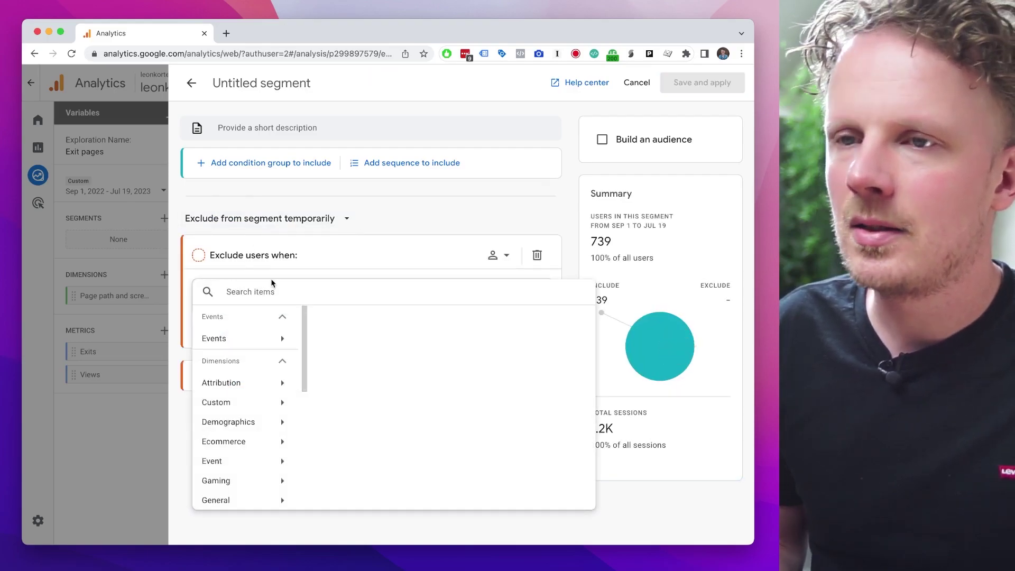
text(con)
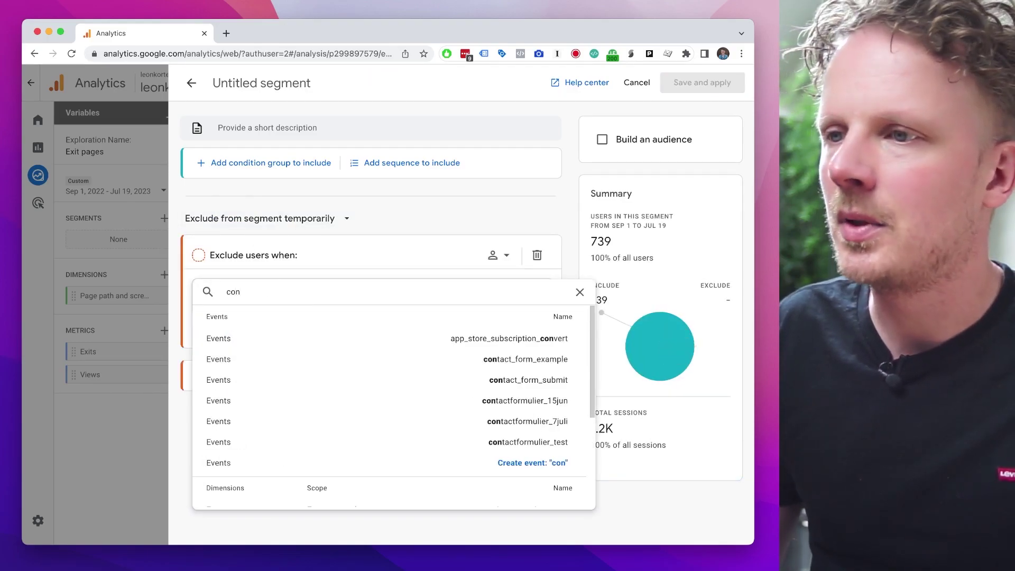
click(524, 381)
Add training_form_submit as an OR exclusion condition.
click(510, 297)
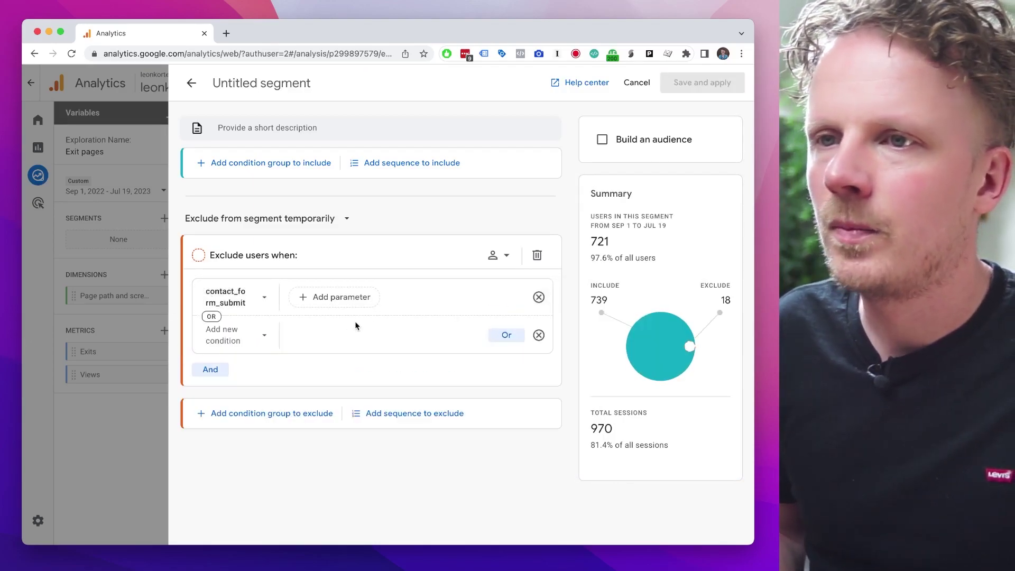
click(249, 338)
text(trainin)
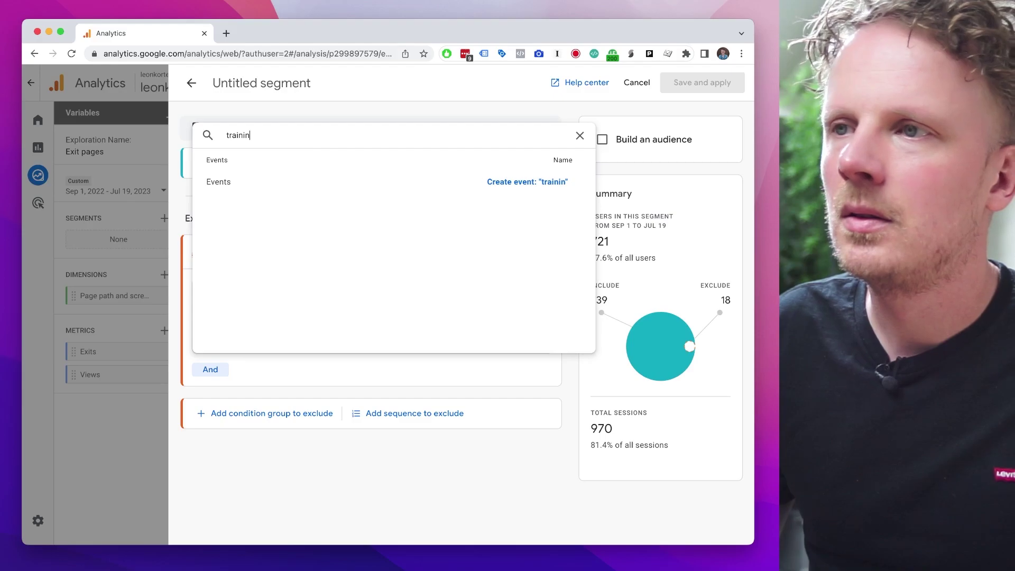
text(g_form_sub)
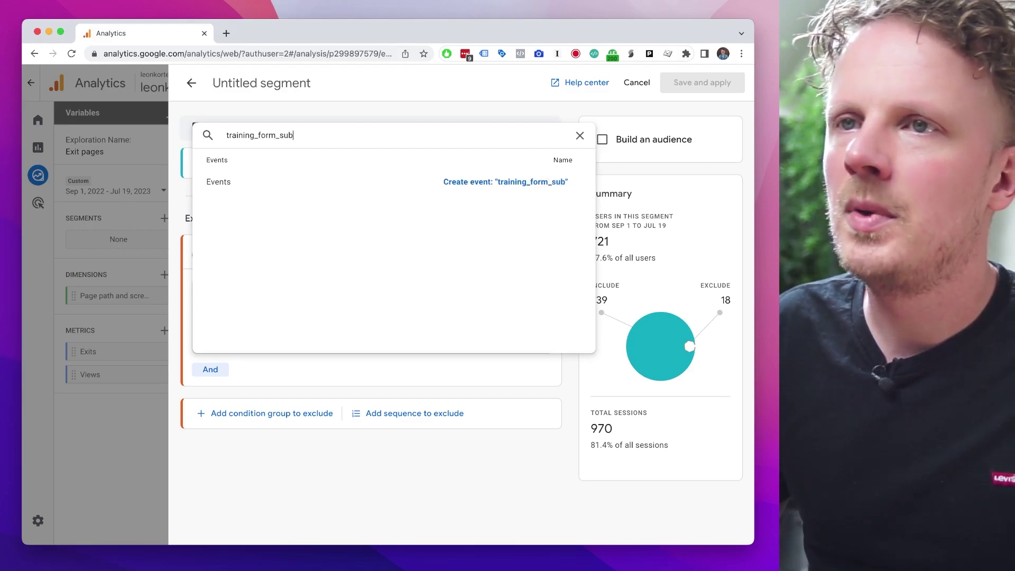
text(mit)
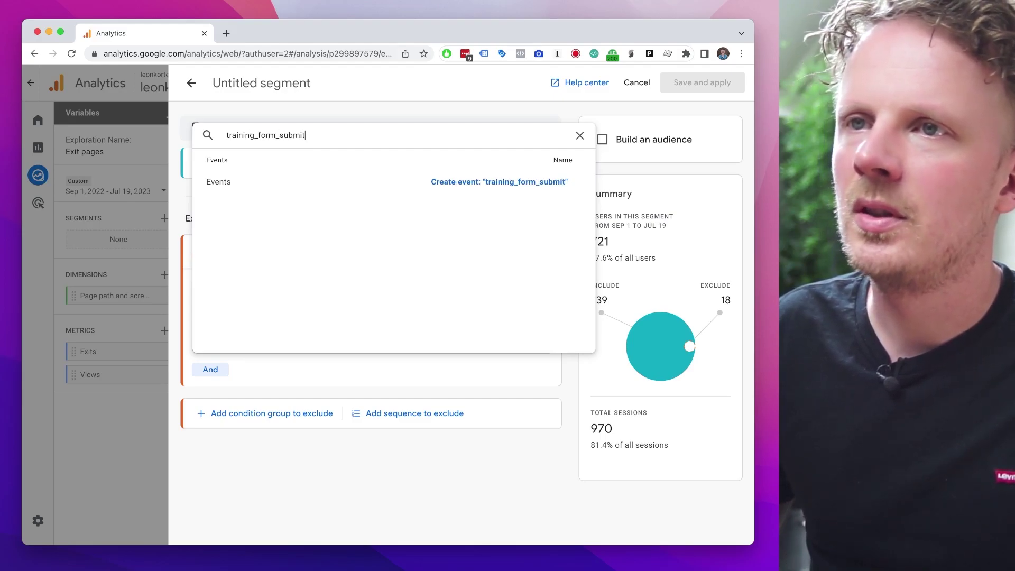
click(500, 182)
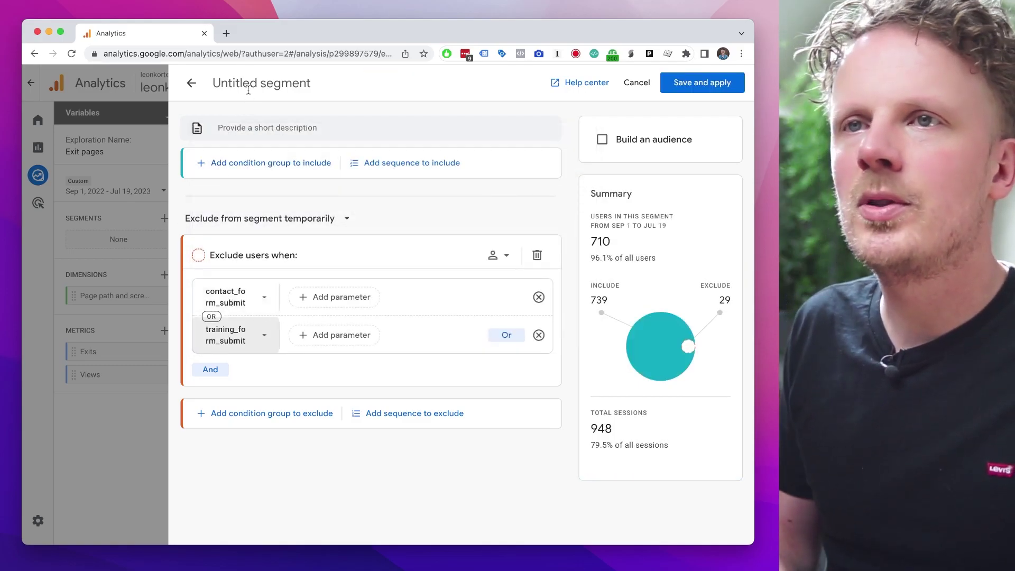
Name the segment Non-converters, then save and apply it.
click(246, 79)
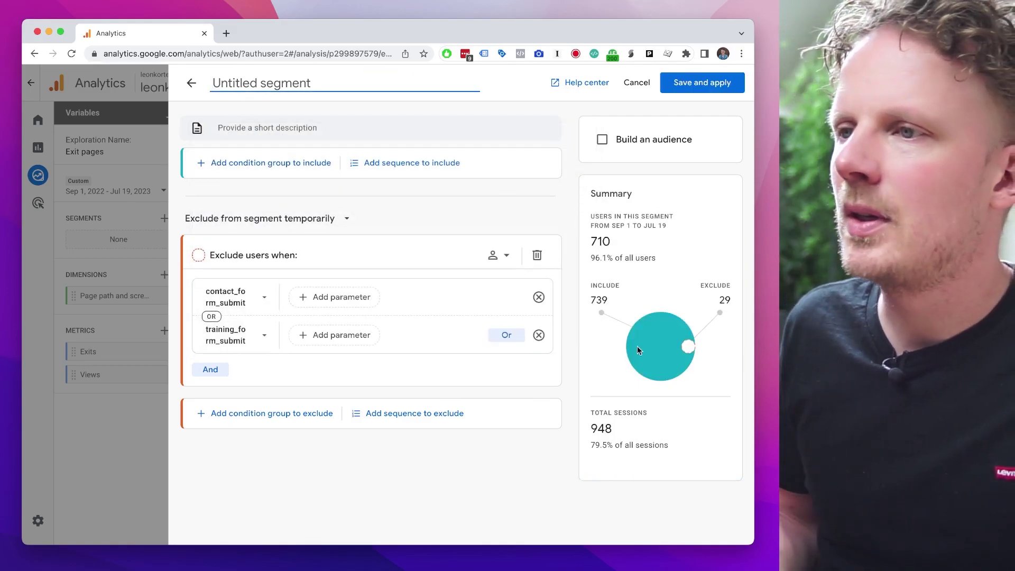
text(Non-converters)
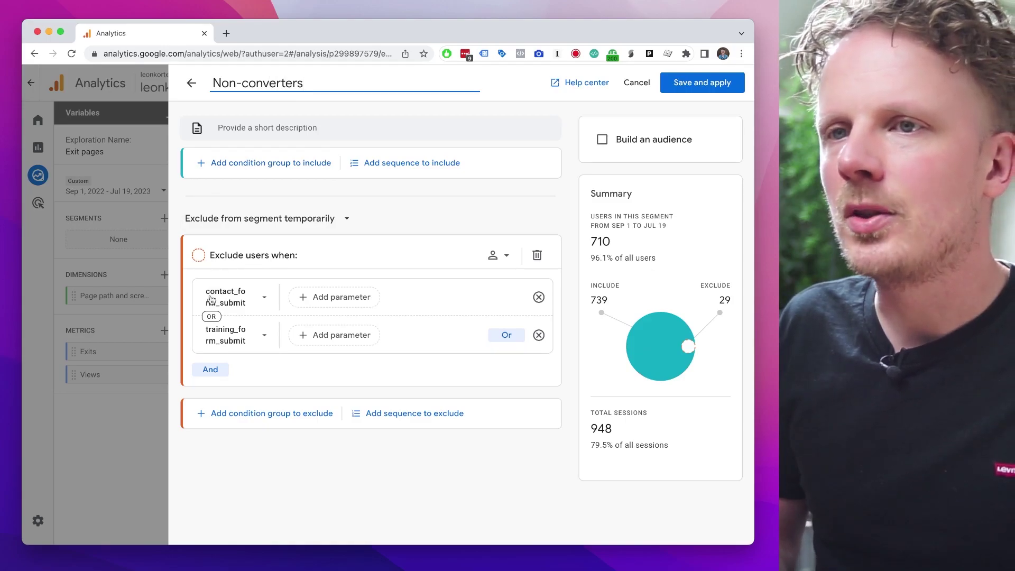
double_click(724, 299)
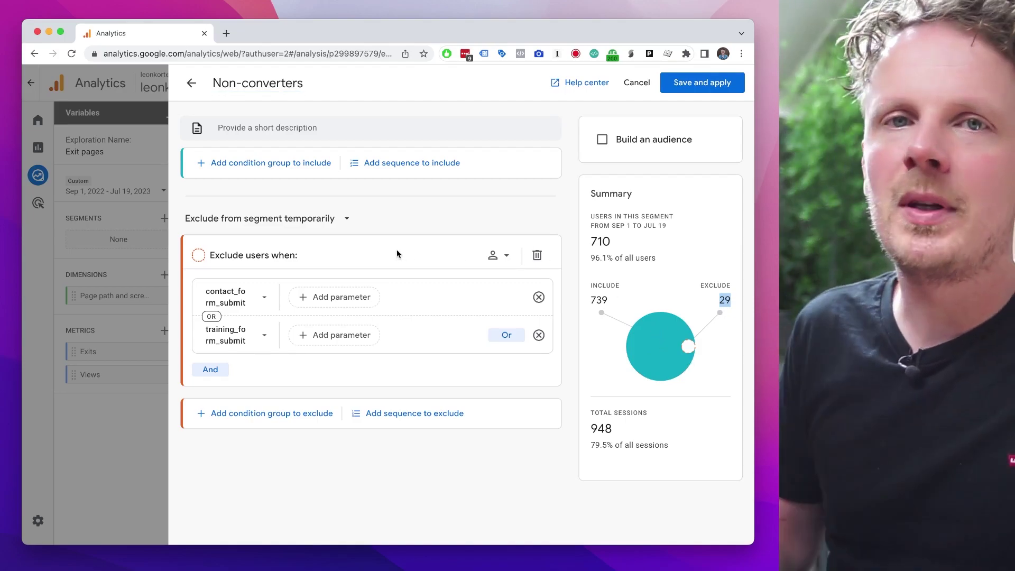
click(727, 83)
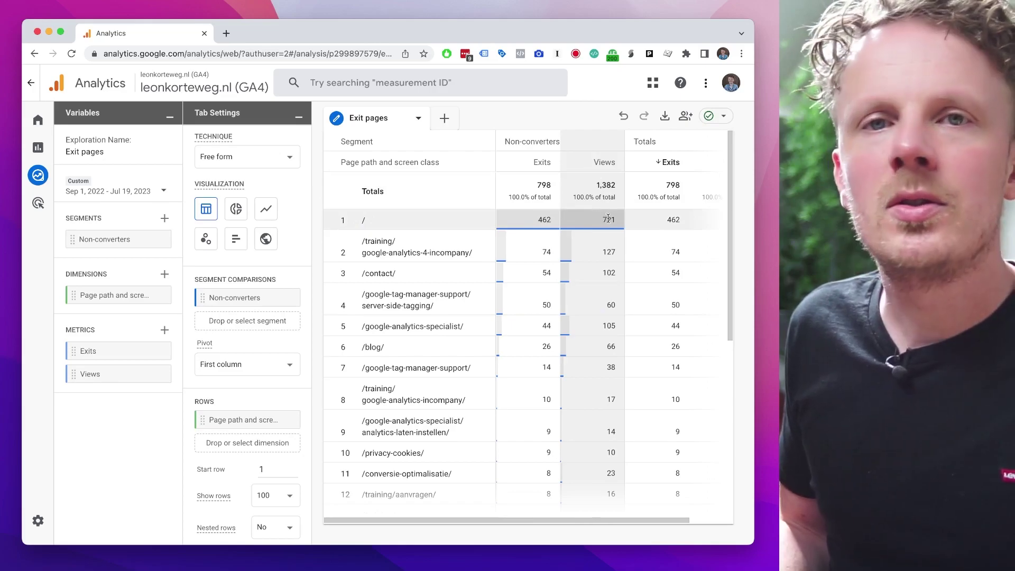
Open the export options for the Exit pages table.
click(665, 117)
Export the table to Google Sheets, import it, and delete the Grand total row.
click(678, 140)
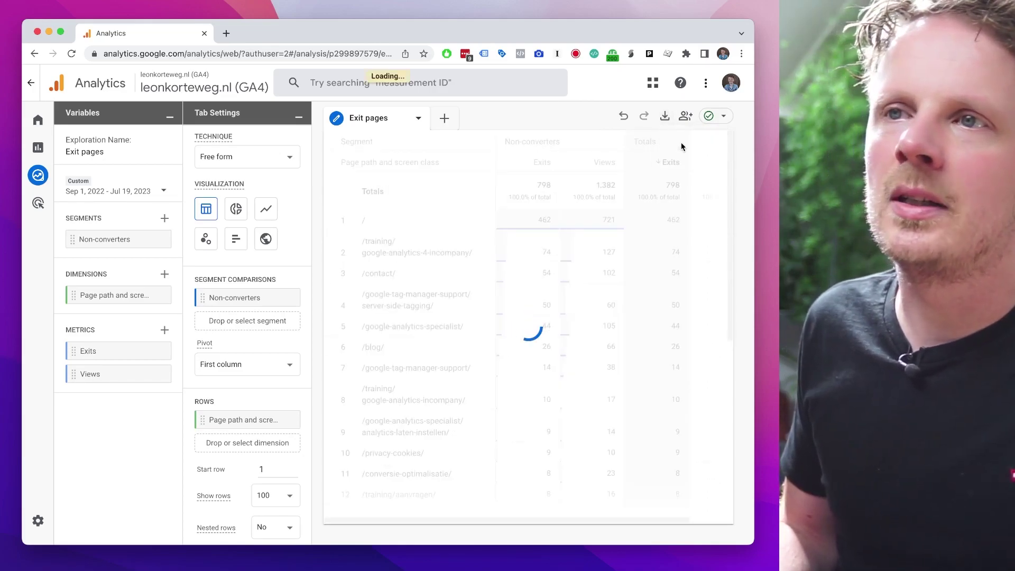
click(159, 357)
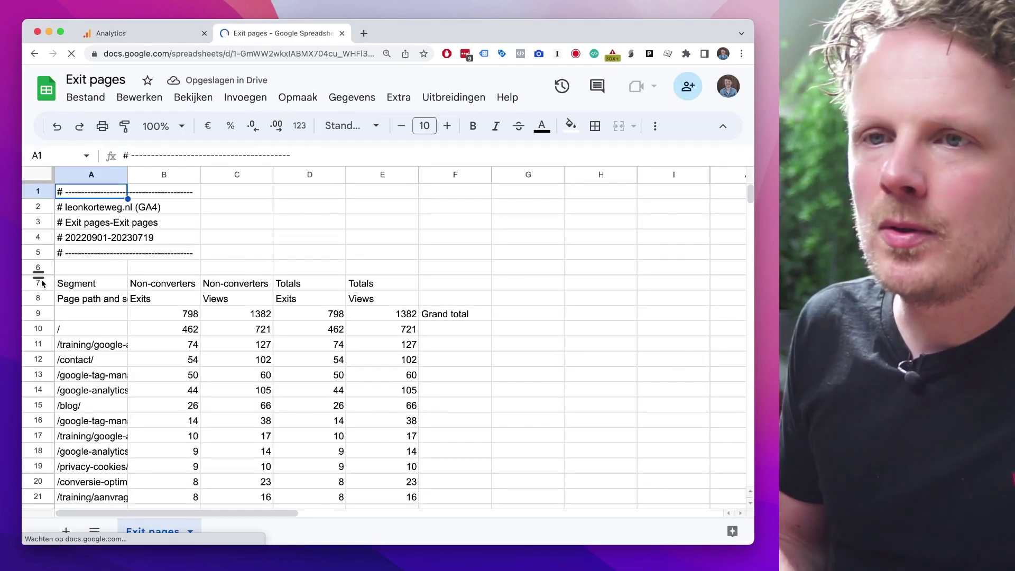
click(38, 314)
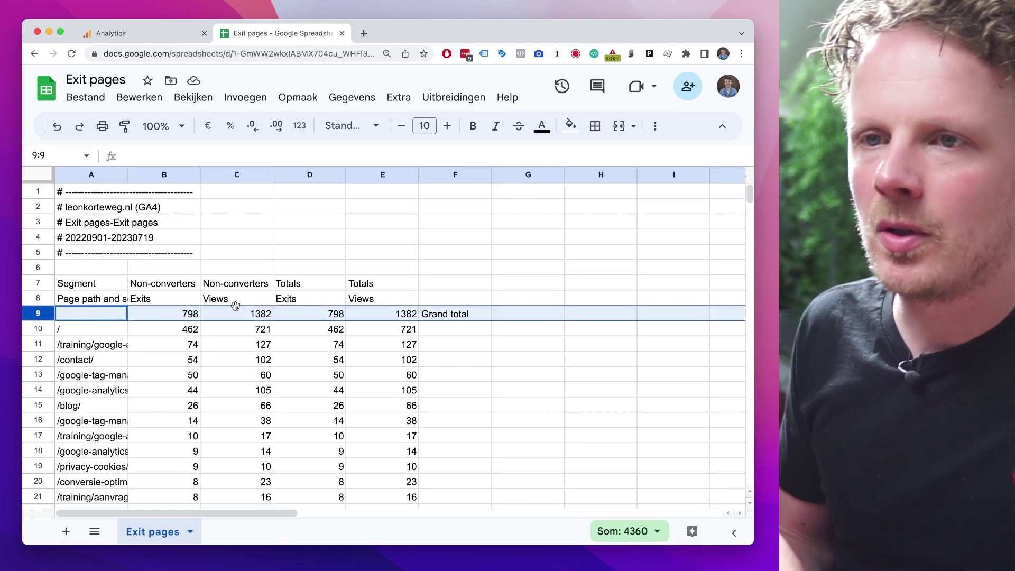
right_click(41, 318)
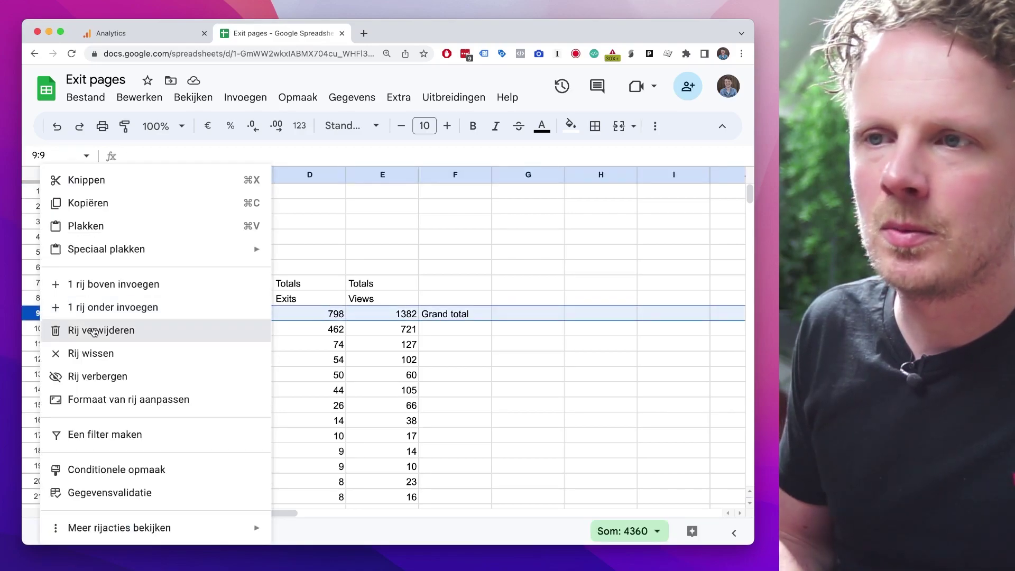
click(90, 330)
Delete the duplicate Totals columns D–E, keeping the Non-converters columns.
click(181, 285)
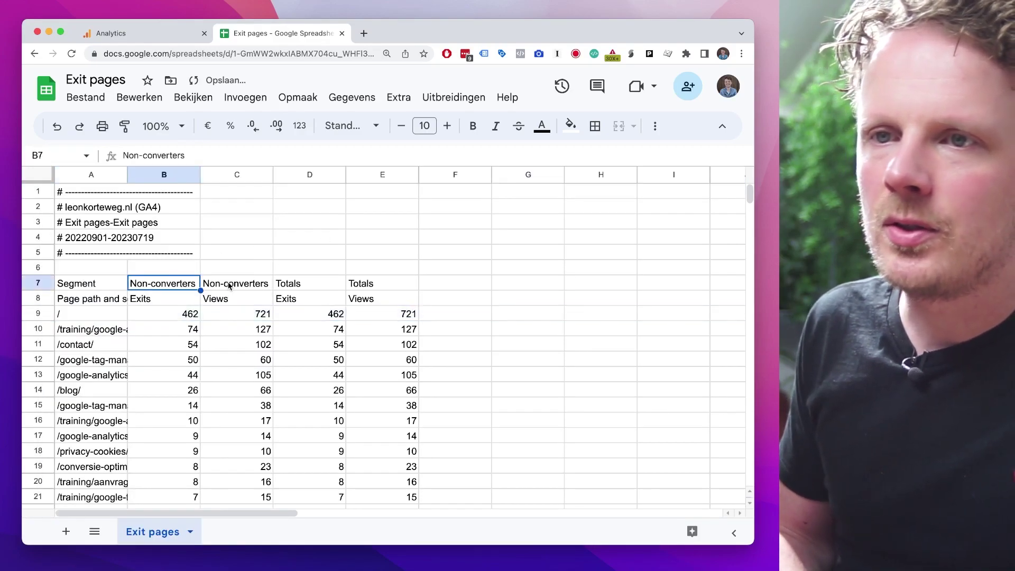
click(229, 285)
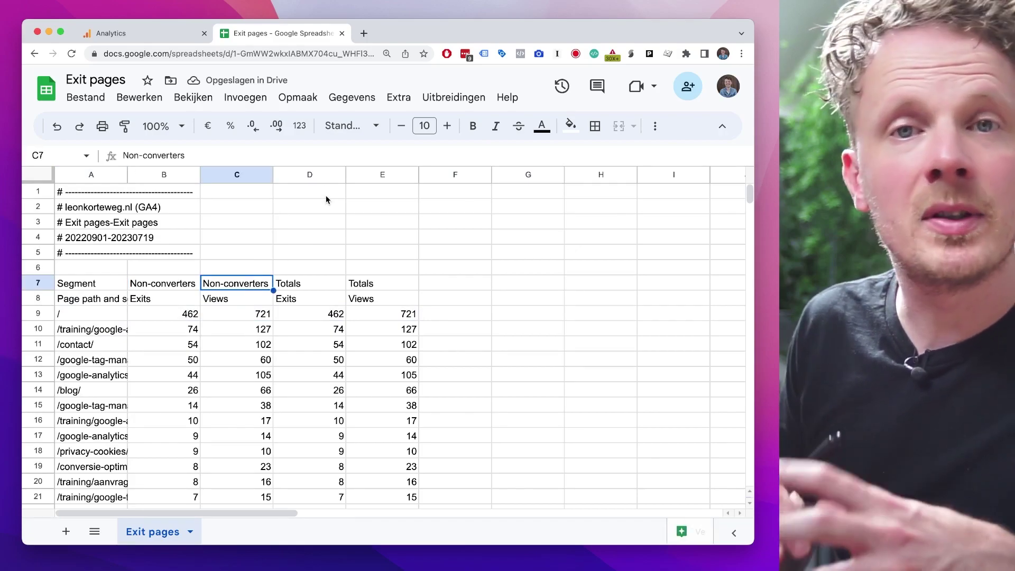
click(312, 175)
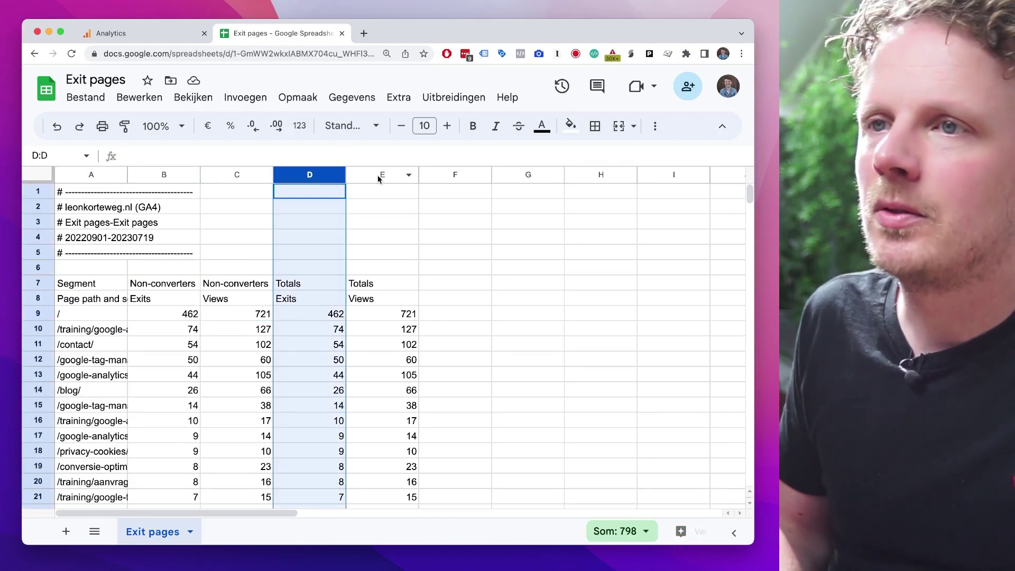
shift+click(378, 175)
right_click(379, 175)
click(457, 293)
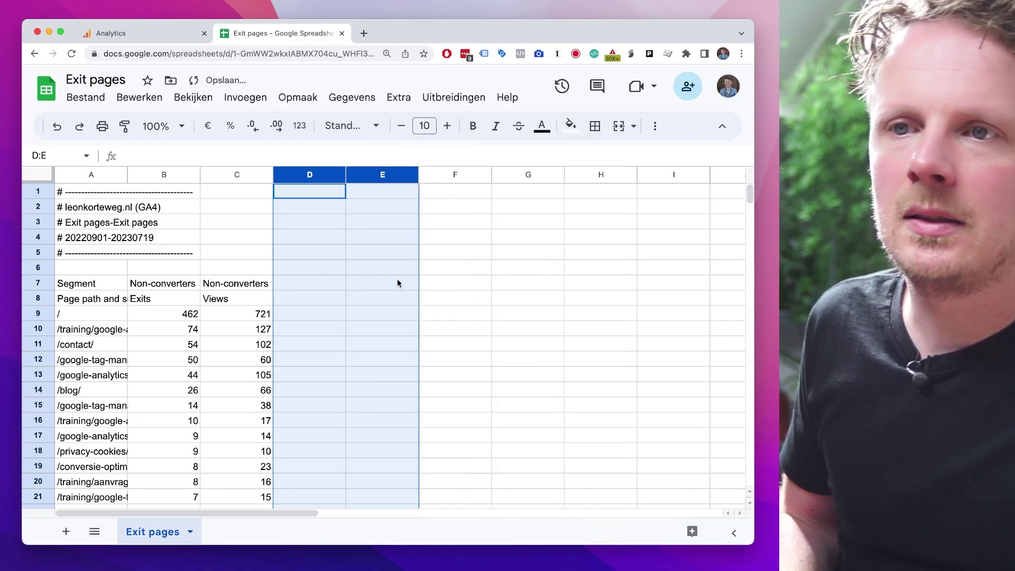
Delete the report header rows 1–6 above the table.
click(39, 267)
shift+click(44, 192)
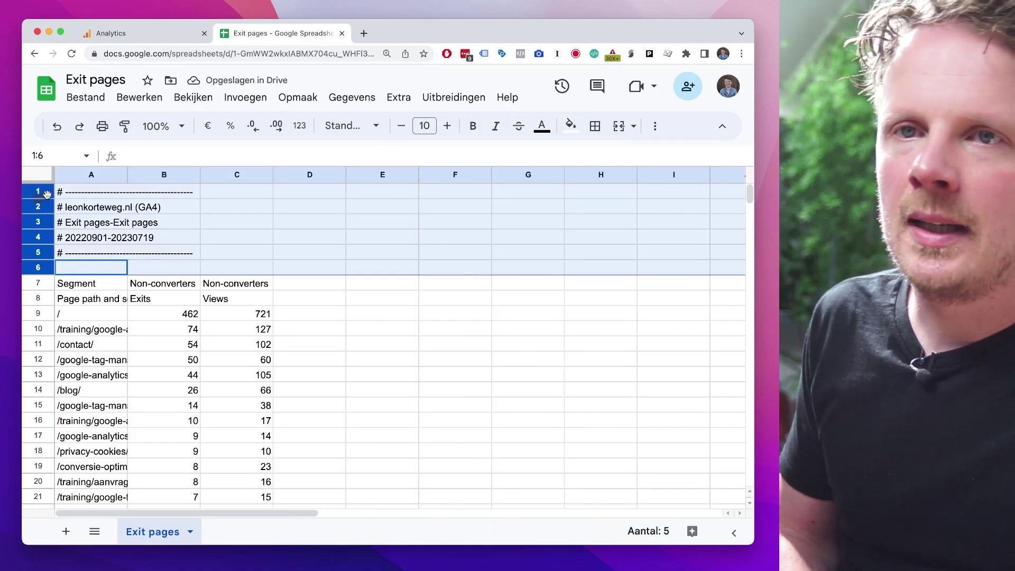
right_click(45, 193)
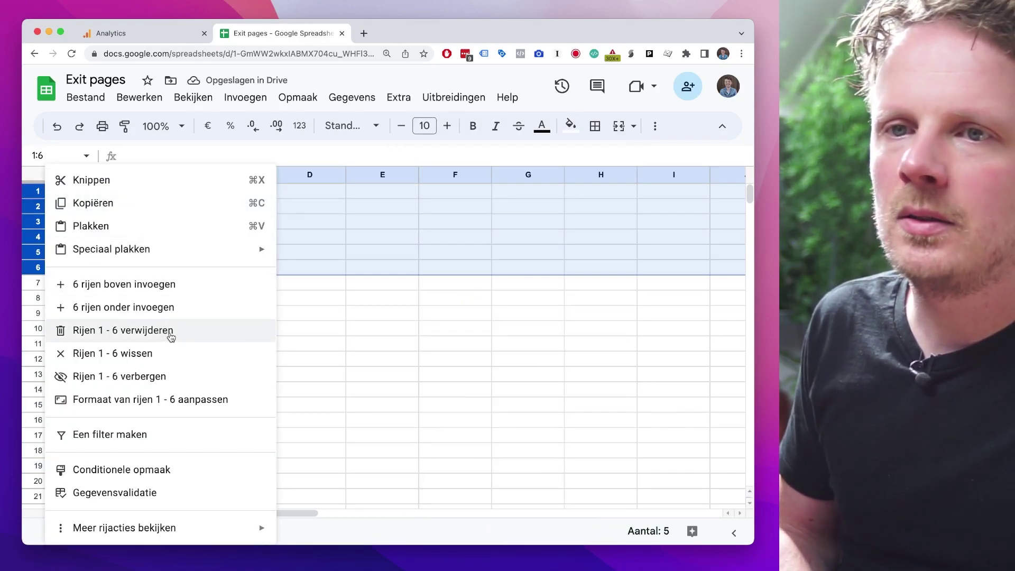
click(170, 332)
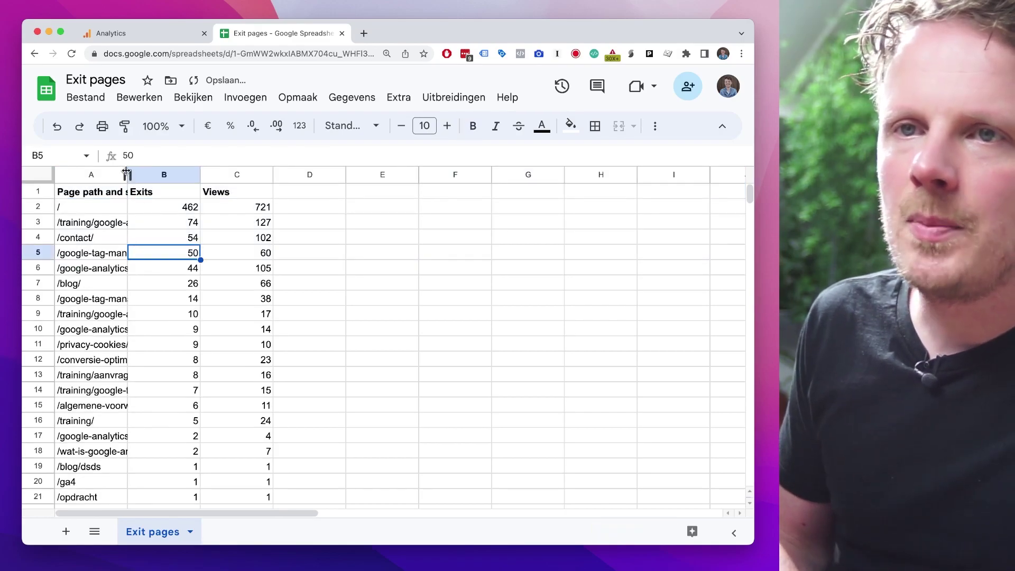
Widen column A to show full page paths and check row 3's values.
drag(126, 173, 221, 174)
click(141, 221)
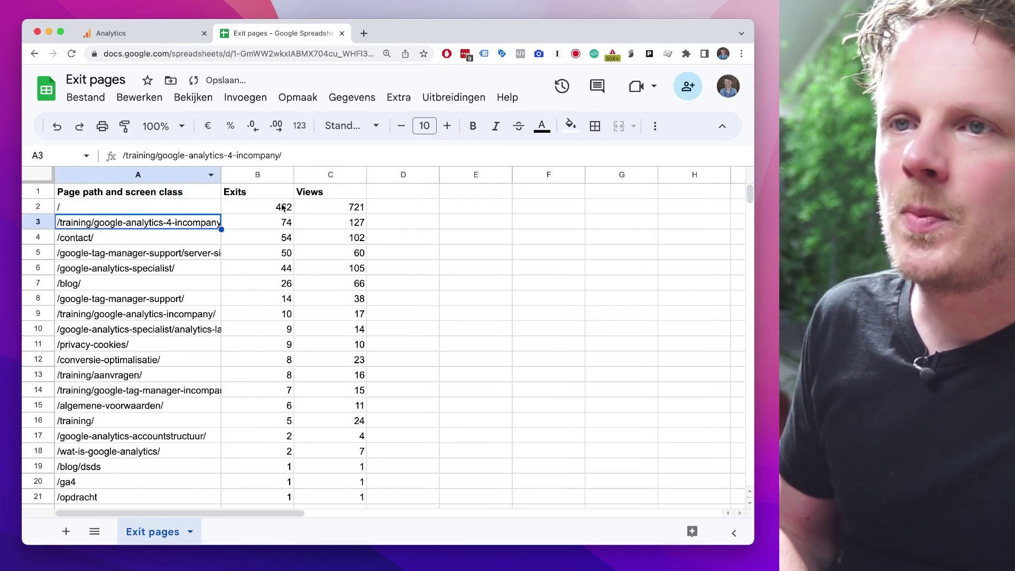
click(274, 226)
click(323, 223)
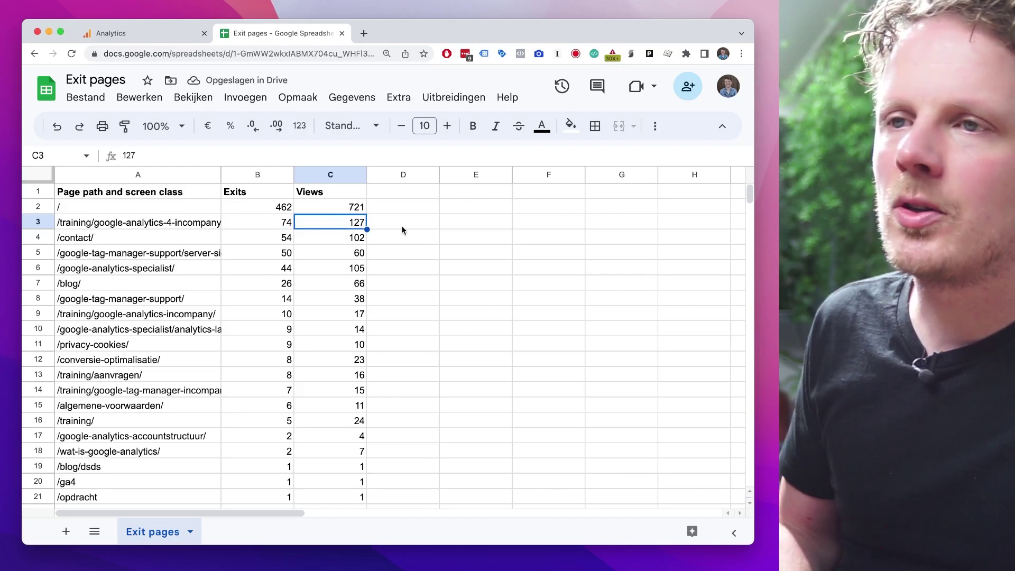
Add a % header in D1 and fill the formula =B2/C2 down column D.
click(398, 192)
text(%)
key(Return)
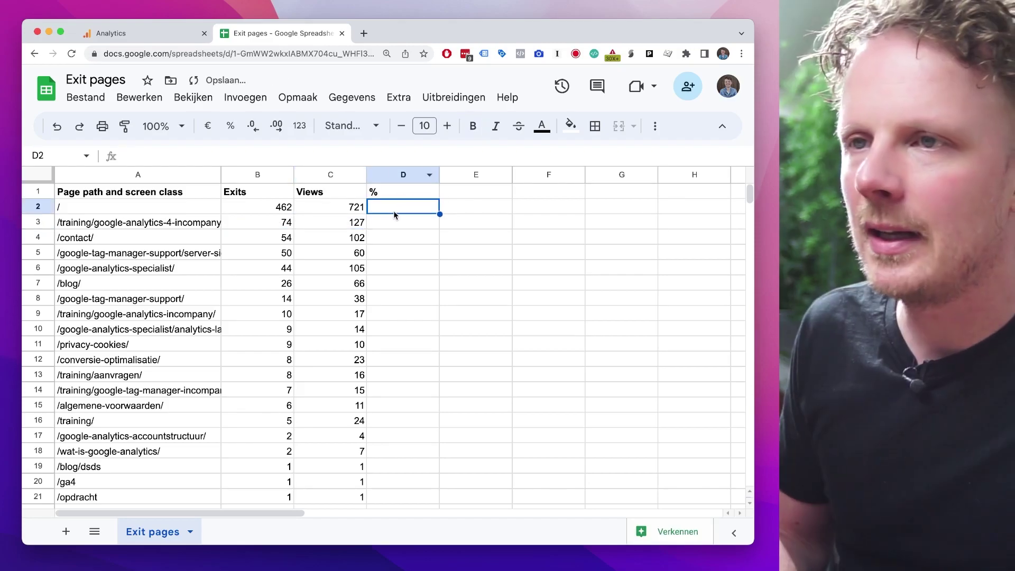
text(=)
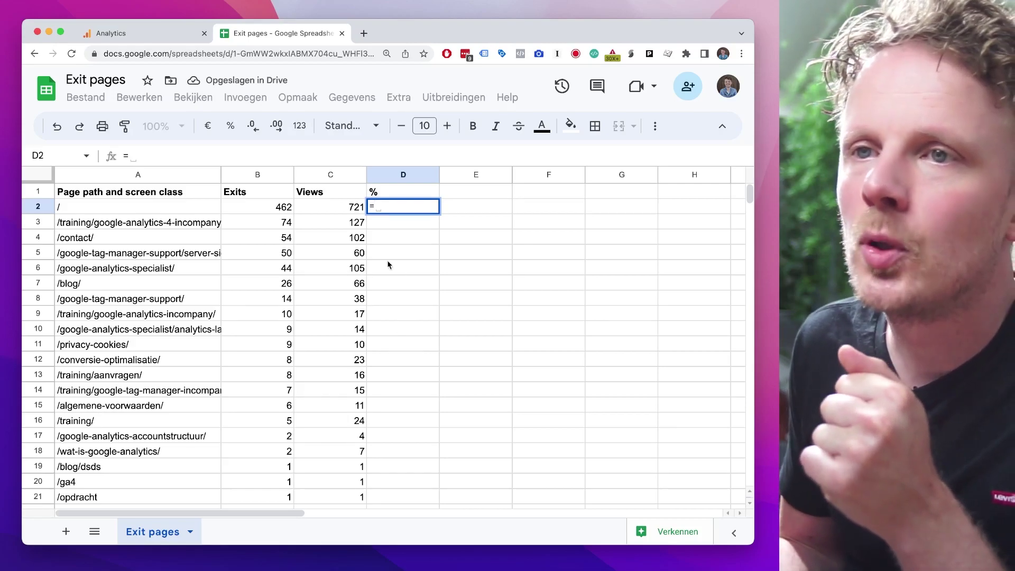
click(279, 210)
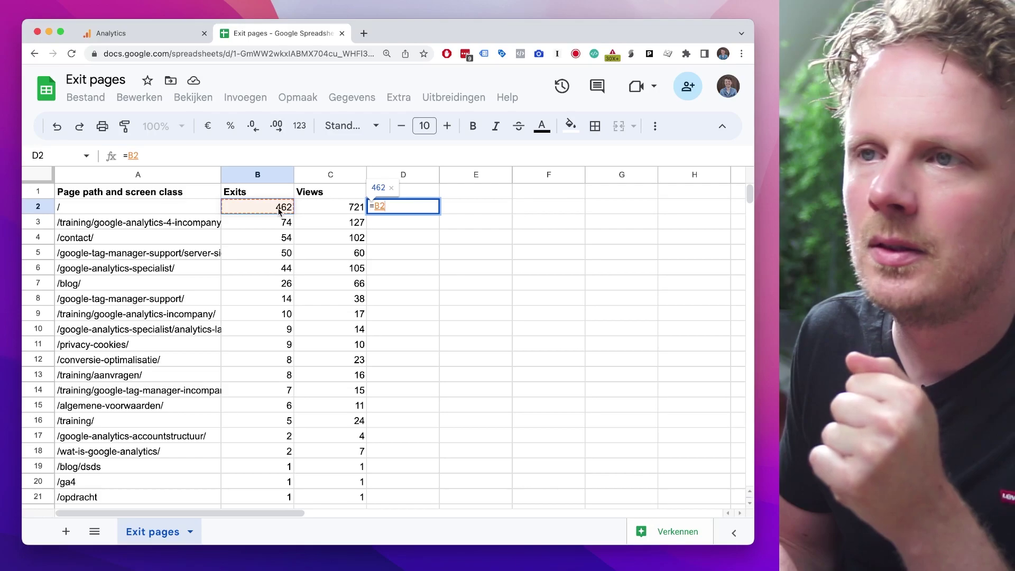
text(/)
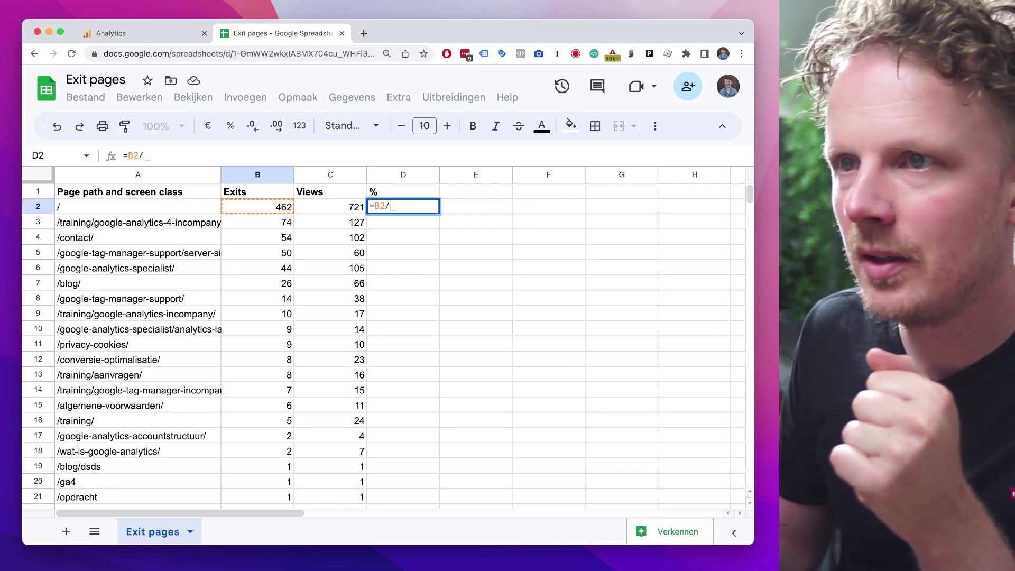
click(324, 209)
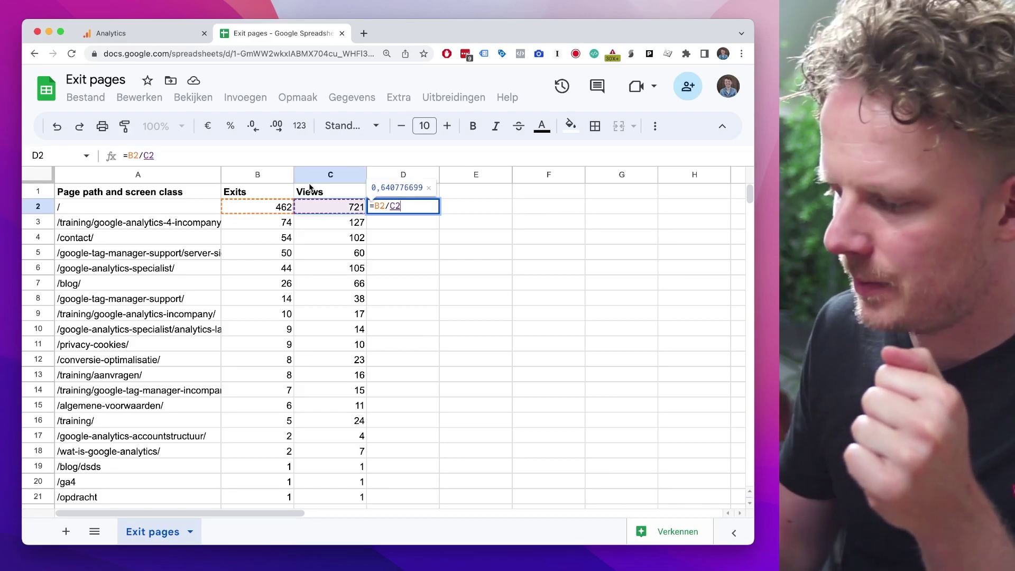
key(Return)
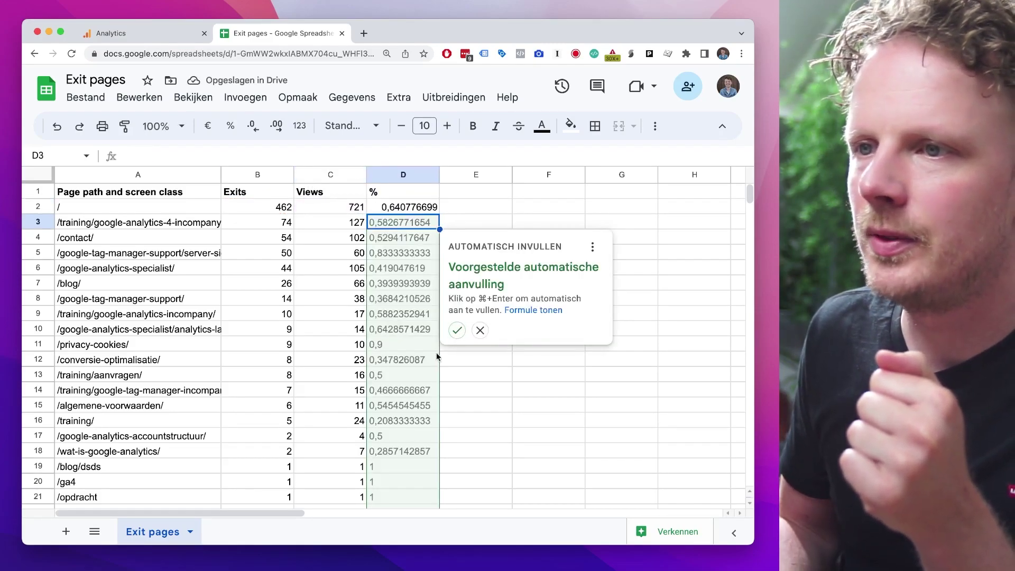
click(457, 331)
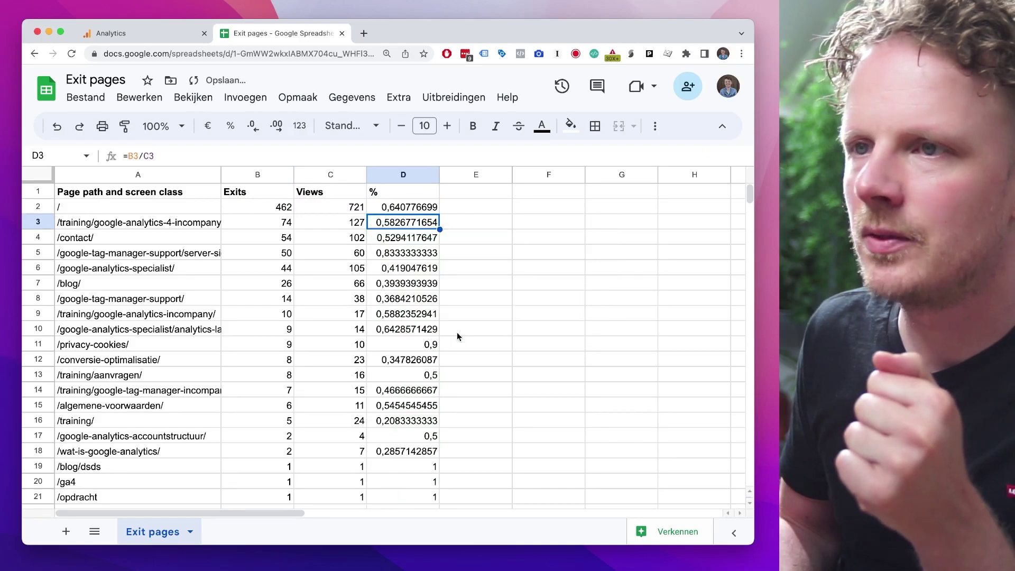
Format column D as whole-number percentages and narrow the column.
click(403, 175)
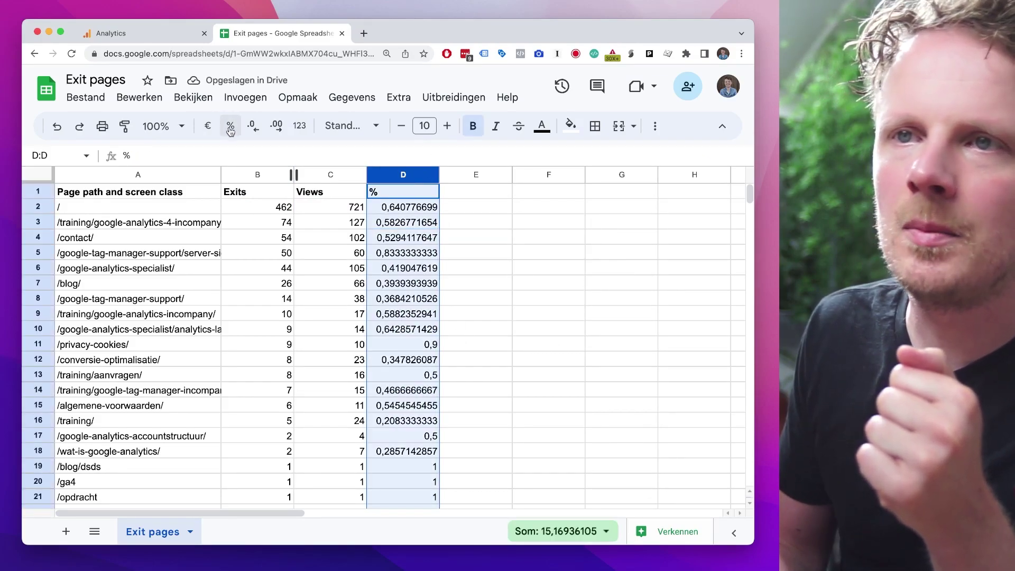
click(231, 127)
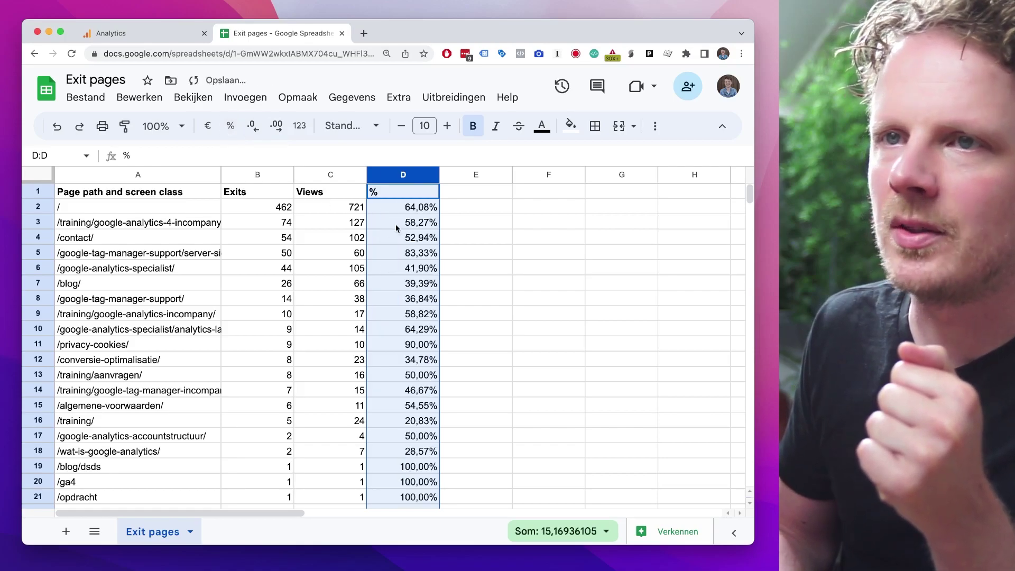
click(254, 126)
click(254, 127)
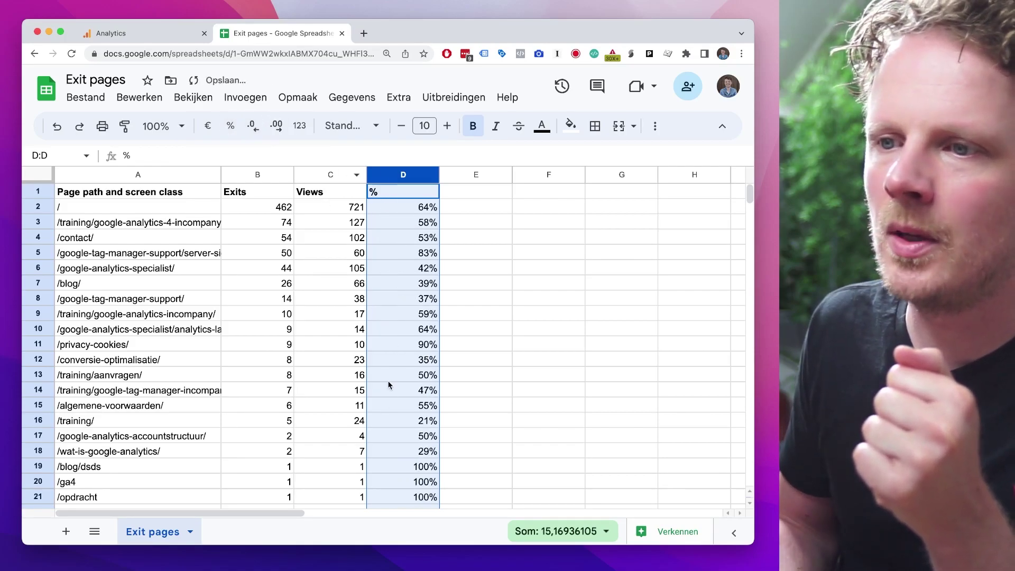
drag(438, 172, 426, 172)
click(454, 213)
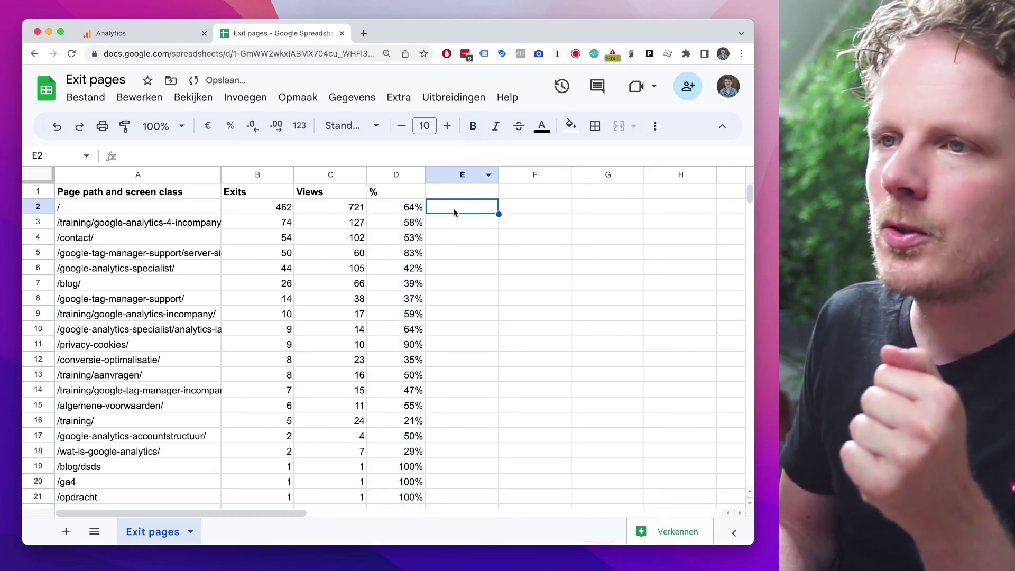
click(412, 210)
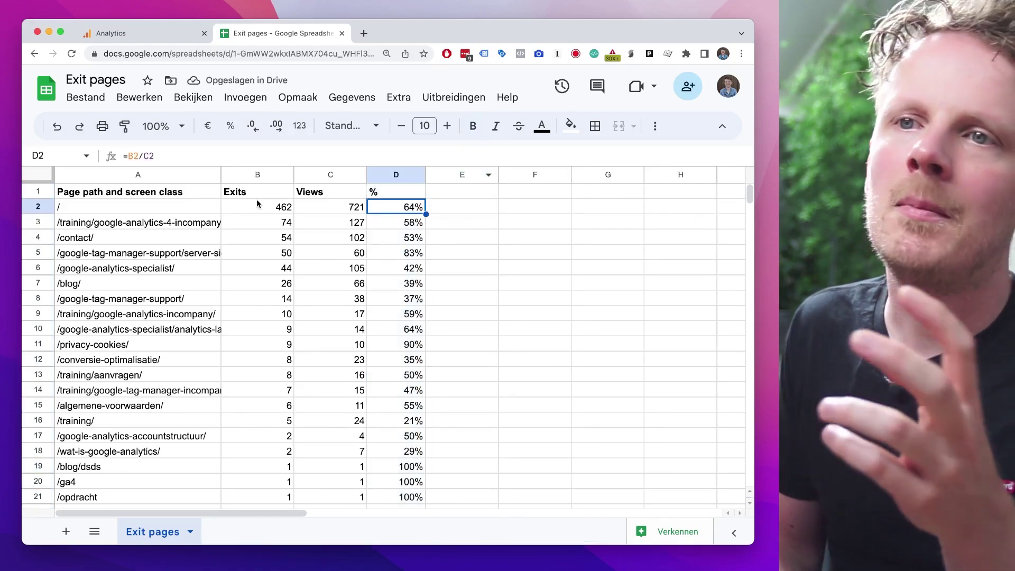
click(267, 207)
double_click(270, 209)
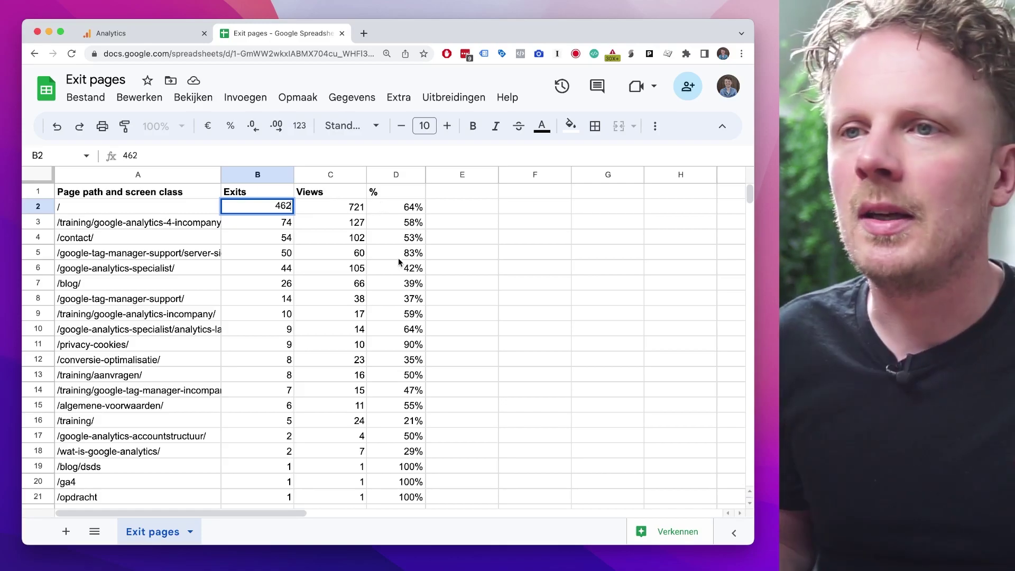
click(406, 253)
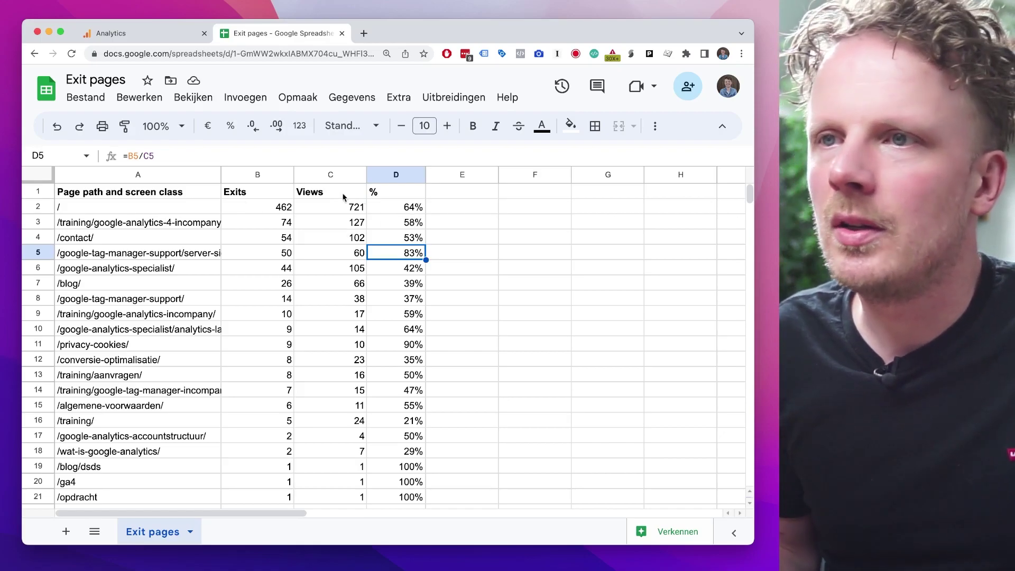
click(408, 211)
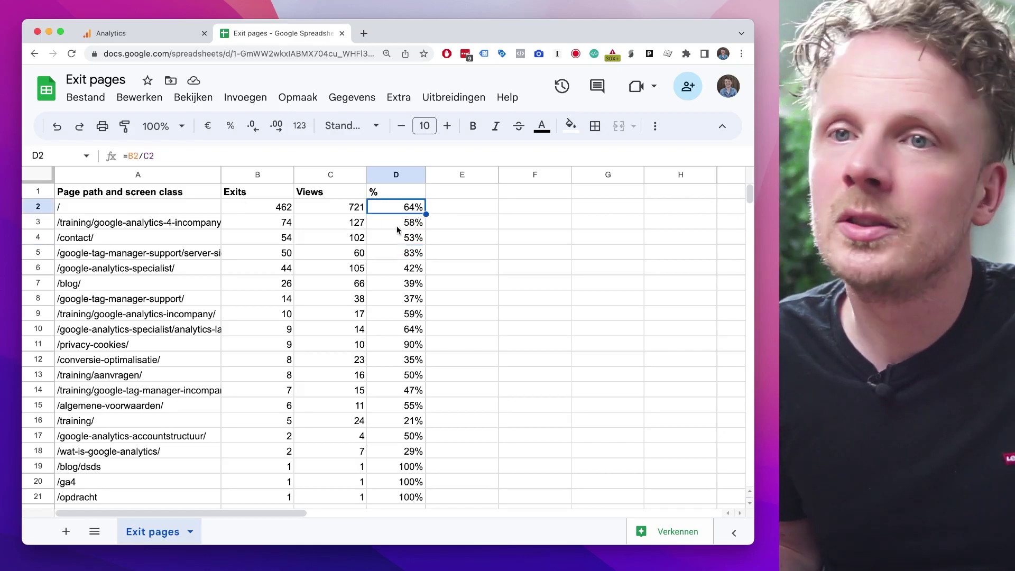
key(Down)
key(Home)
click(405, 224)
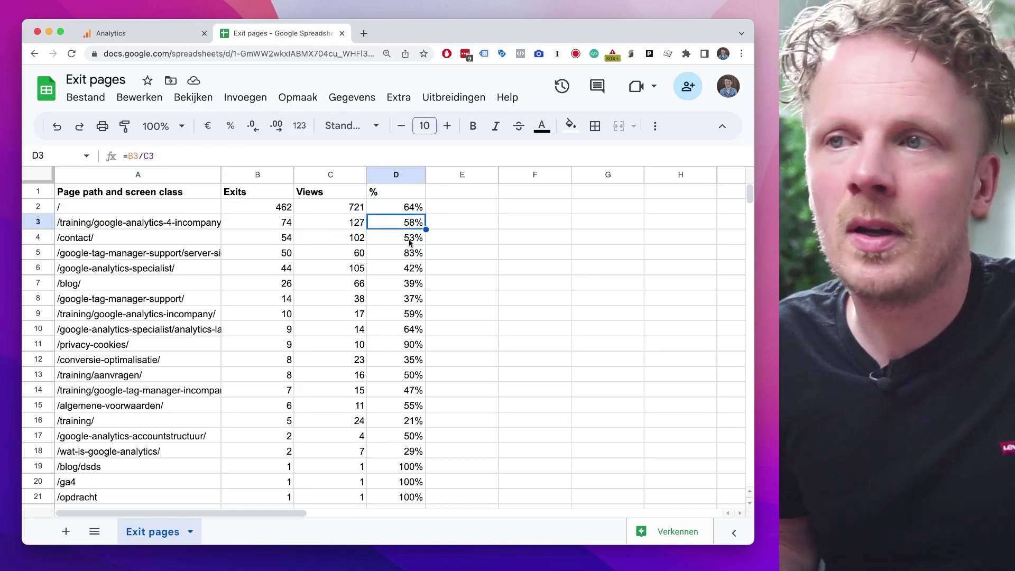
click(414, 242)
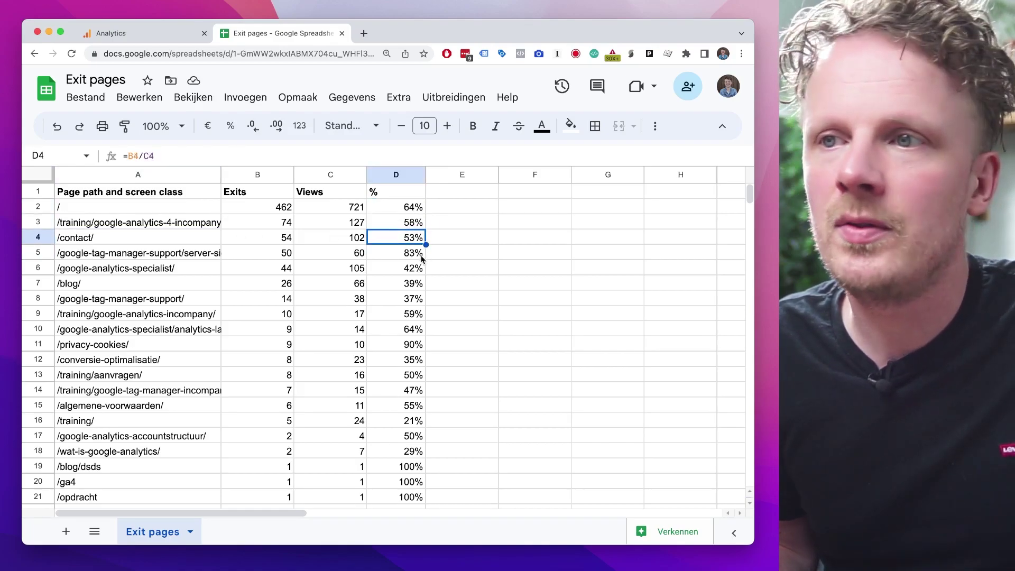
click(418, 254)
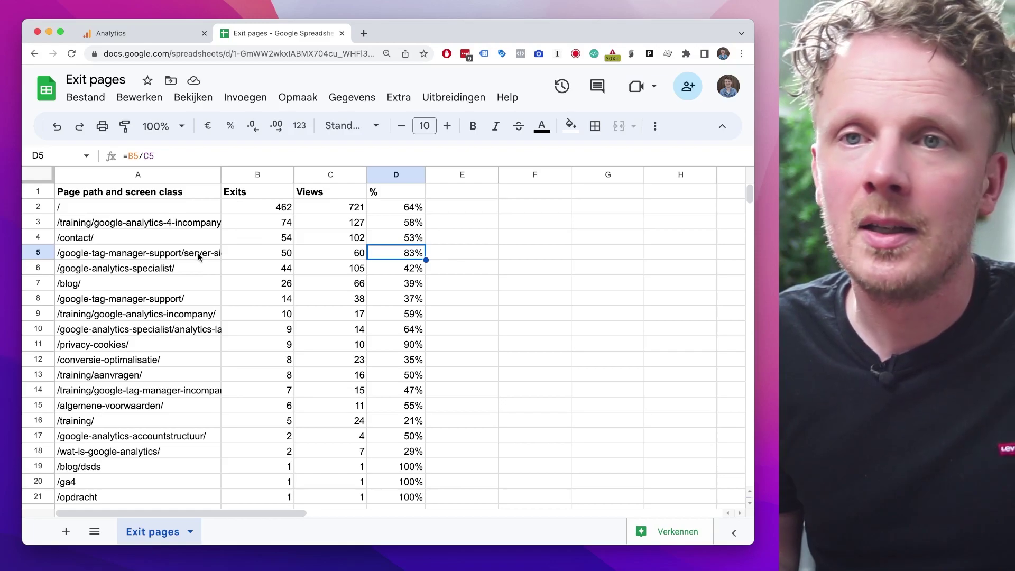
click(200, 257)
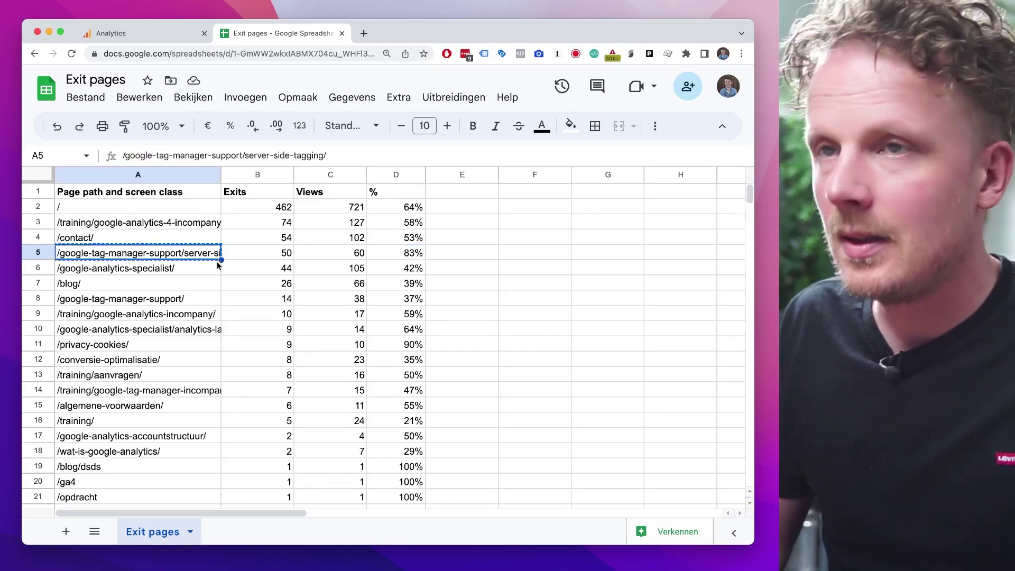
Open the site's server-side tagging page in a new tab using the copied path, and browse it.
key(super+t)
text(leonkorteweg.nl)
text(/google-tag-manager-support/server-side-tagging/)
key(Return)
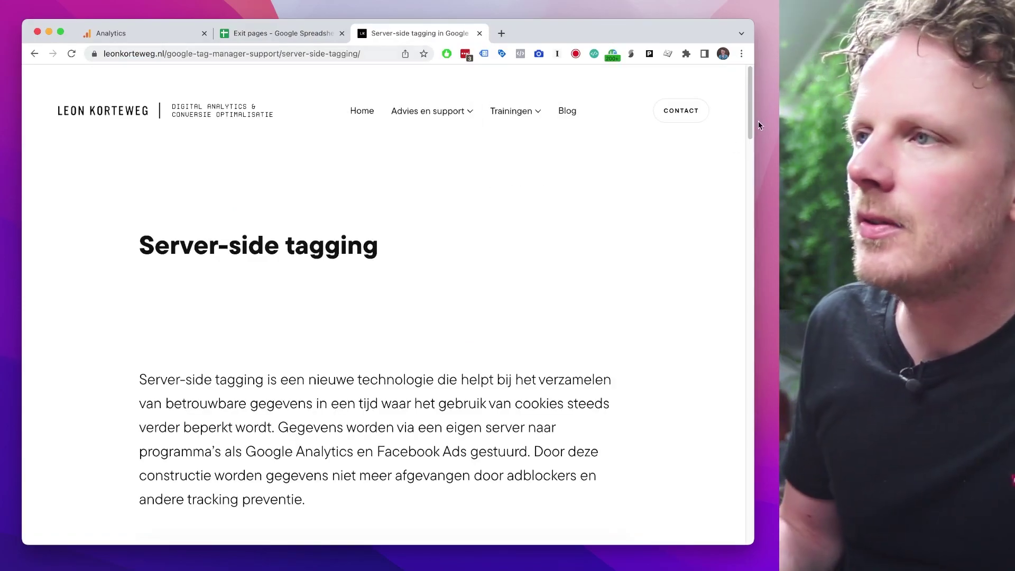
scroll(757, 148, down, 10)
scroll(755, 168, up, 10)
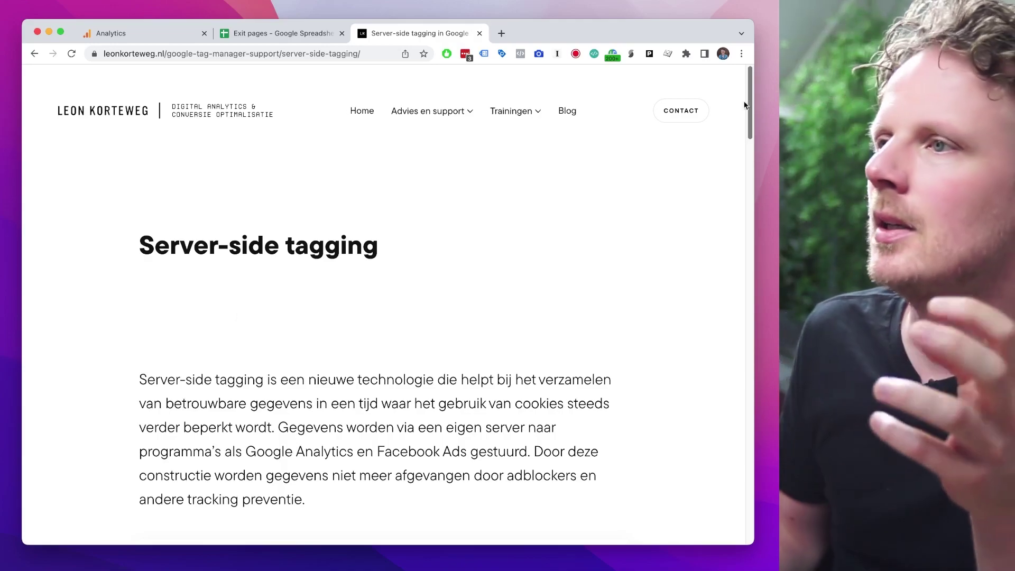
mouse_move(748, 97)
mouse_down()
mouse_move(749, 213)
mouse_move(753, 109)
mouse_up()
scroll(425, 176, up, 3)
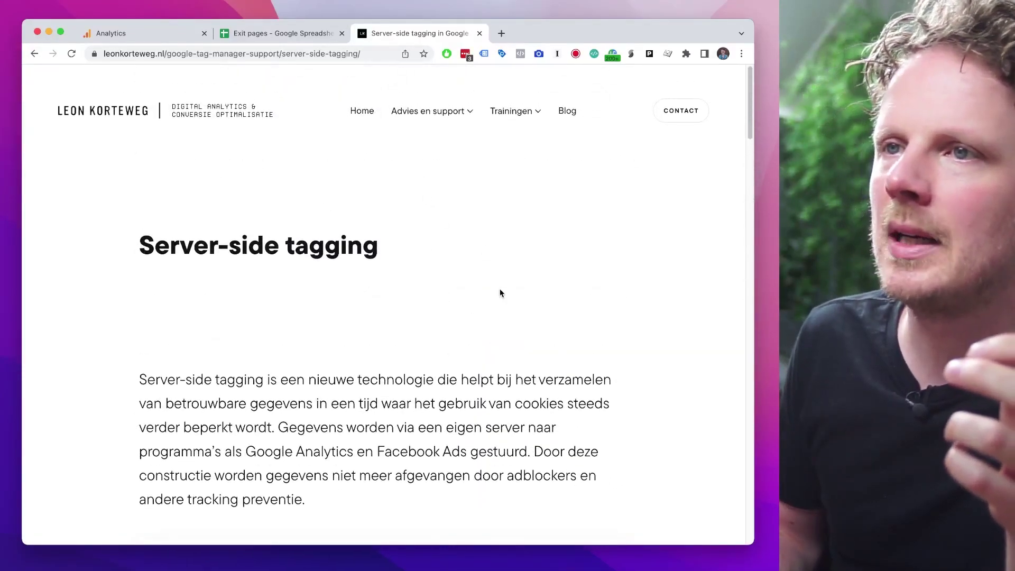
scroll(500, 289, down, 3)
scroll(498, 282, down, 3)
drag(749, 132, 759, 68)
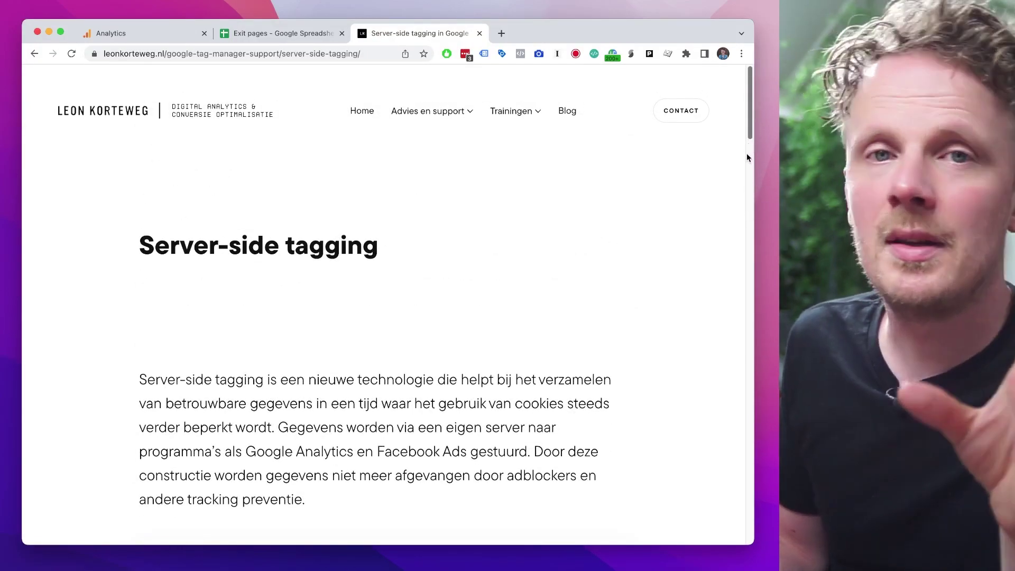
Compare the 83% exit rate in D5 with the server-side tagging page.
click(283, 34)
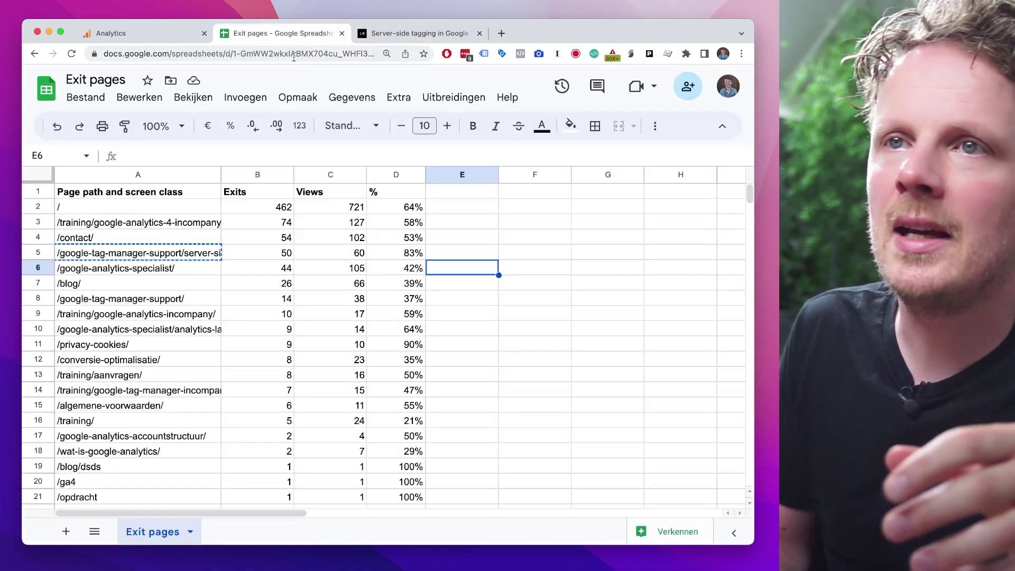
click(410, 256)
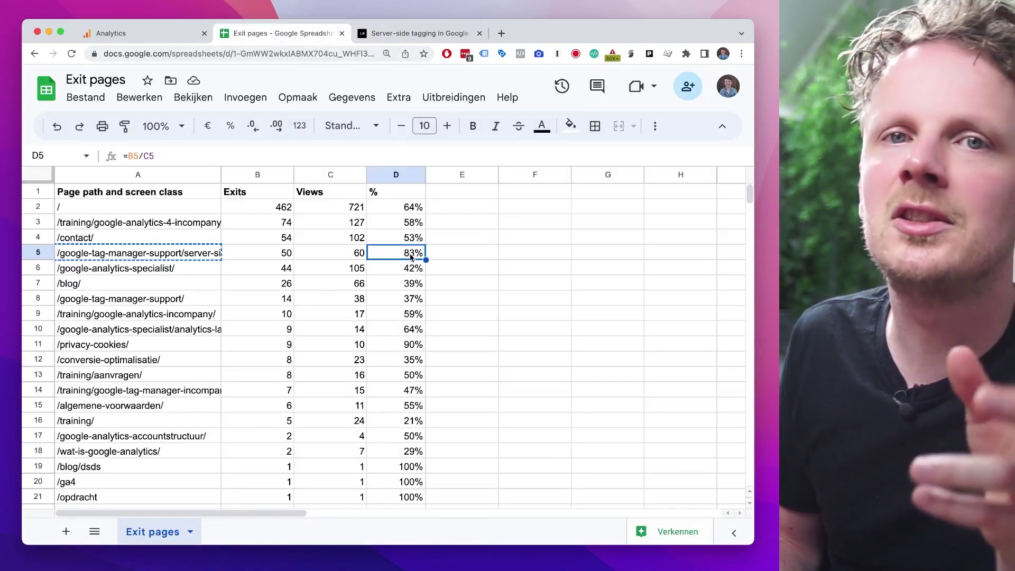
click(417, 33)
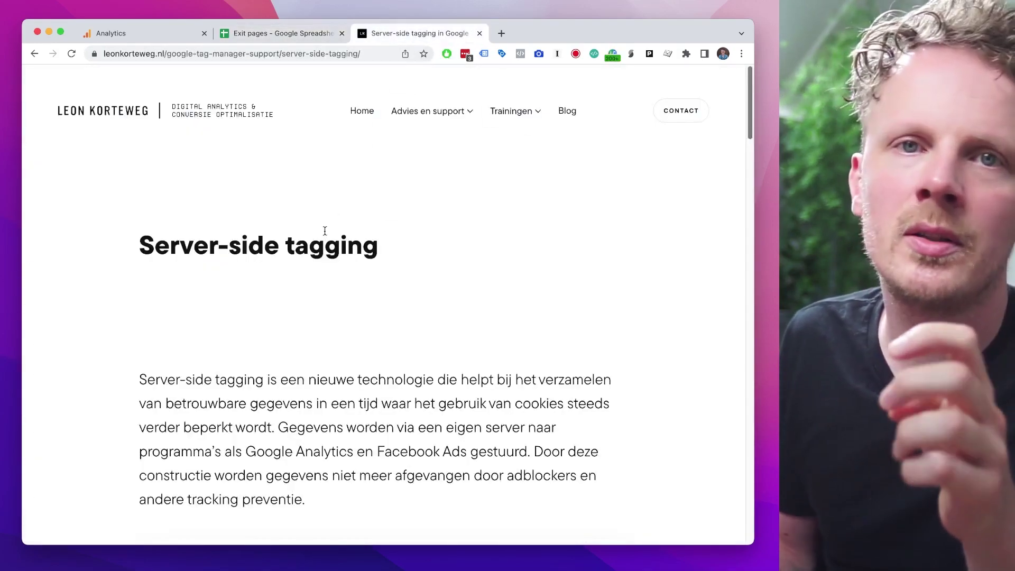
click(283, 33)
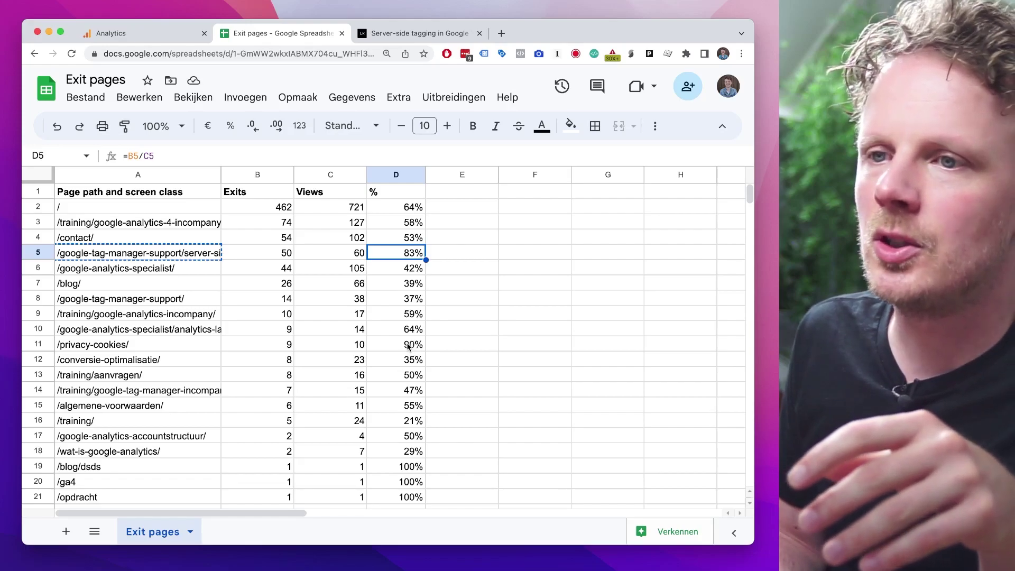
Review the /privacy-cookies/ and /ga4 figures, then select the rows from row 10 downward.
click(327, 343)
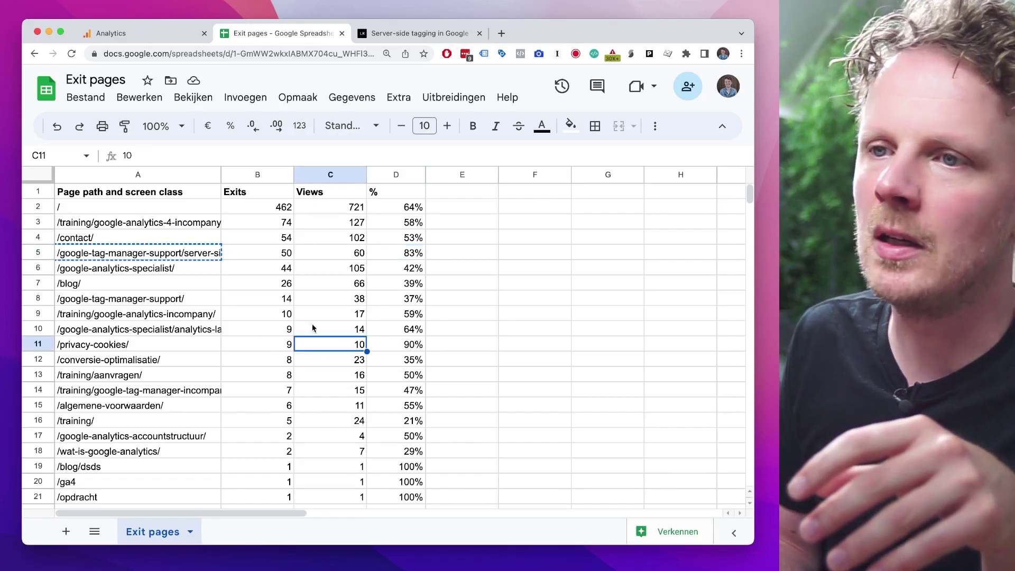
scroll(422, 363, down, 3)
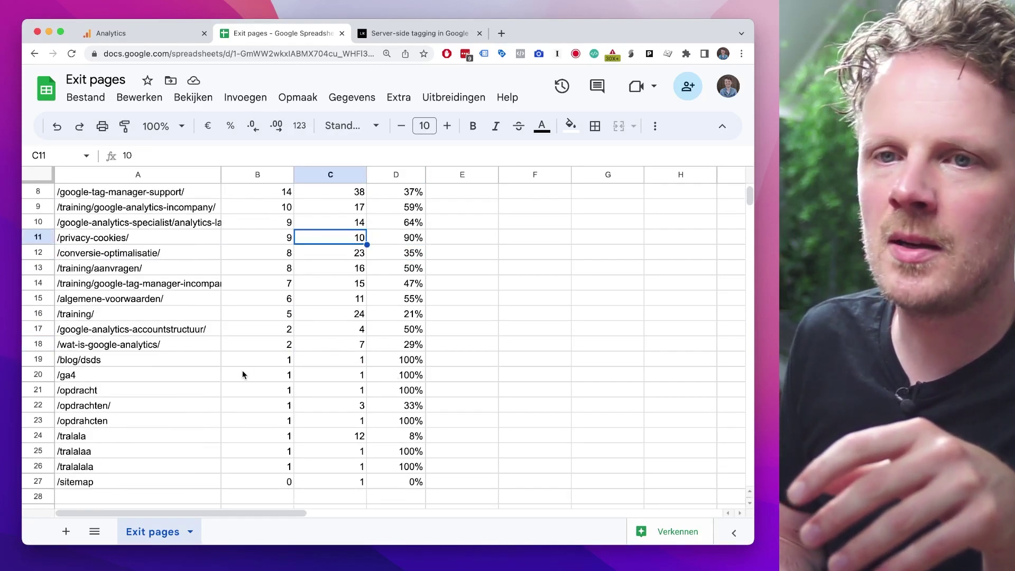
click(280, 388)
click(287, 375)
click(331, 380)
click(277, 379)
scroll(295, 399, up, 1)
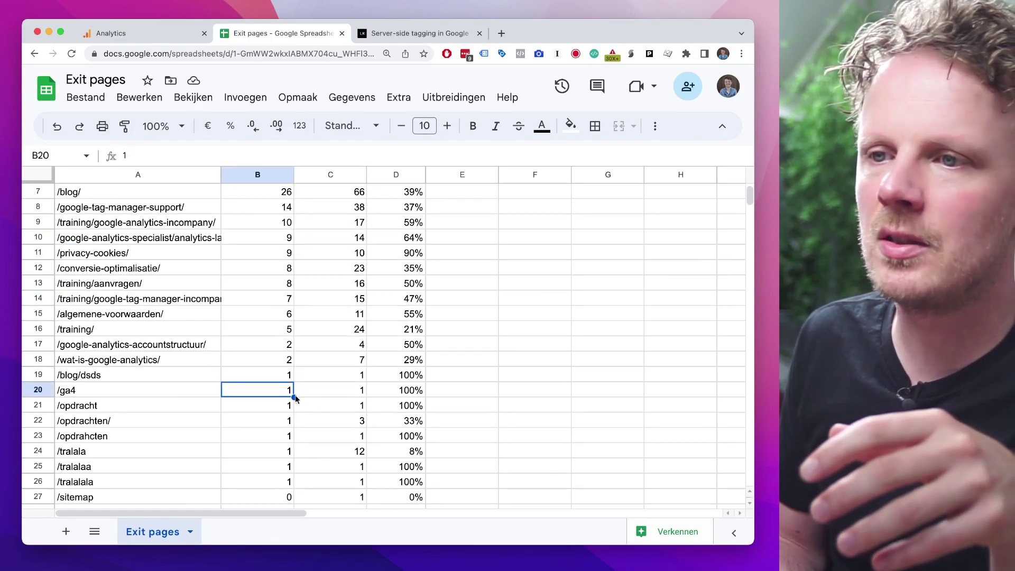
click(402, 391)
scroll(390, 365, up, 5)
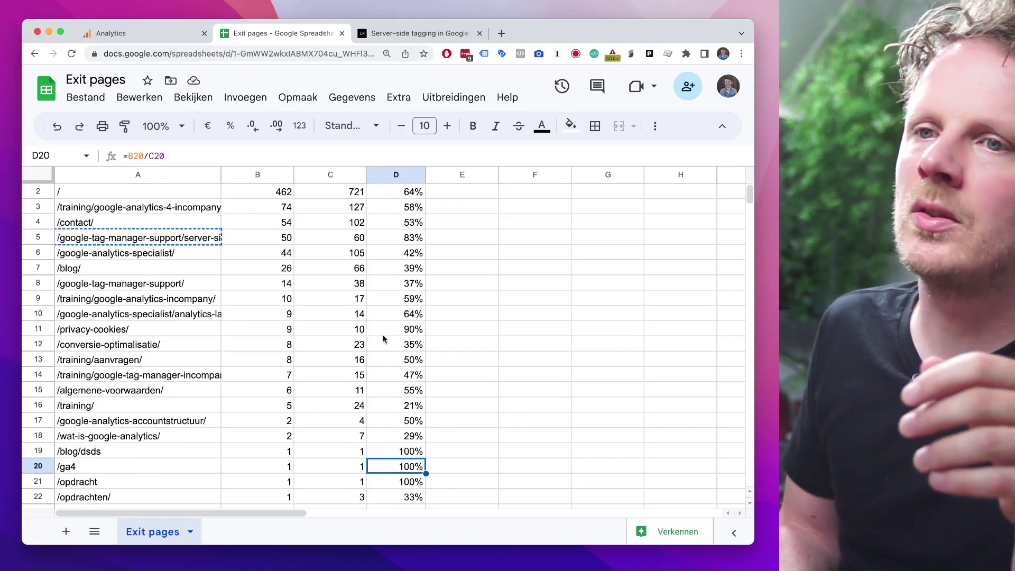
drag(133, 314, 413, 499)
key(Delete)
scroll(557, 379, up, 3)
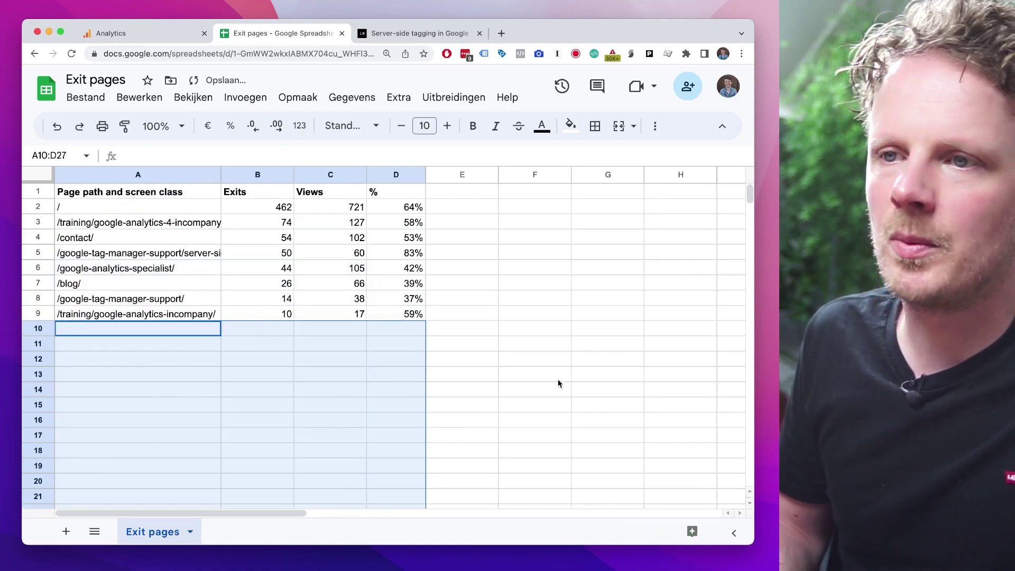
key(super+z)
click(494, 271)
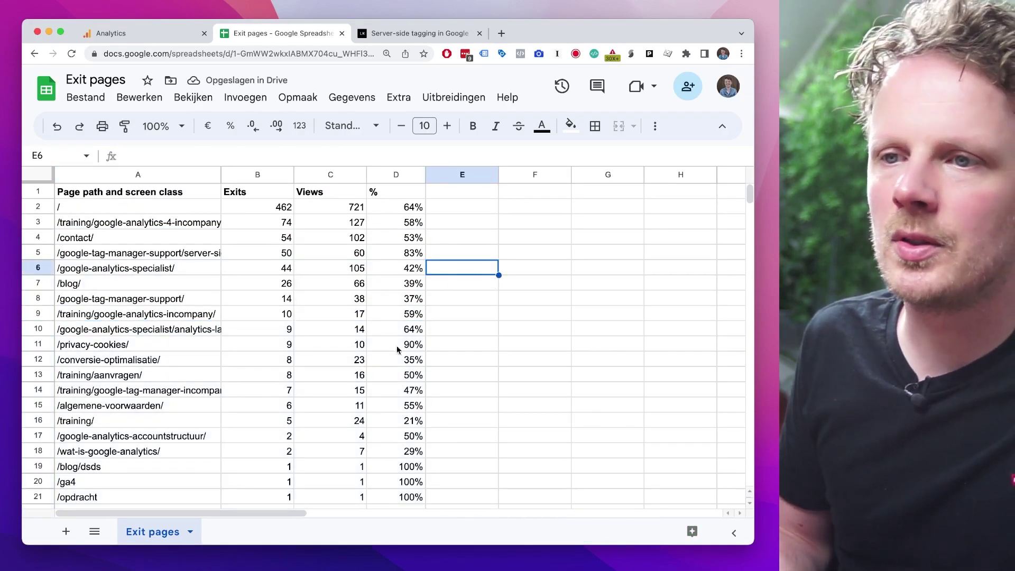